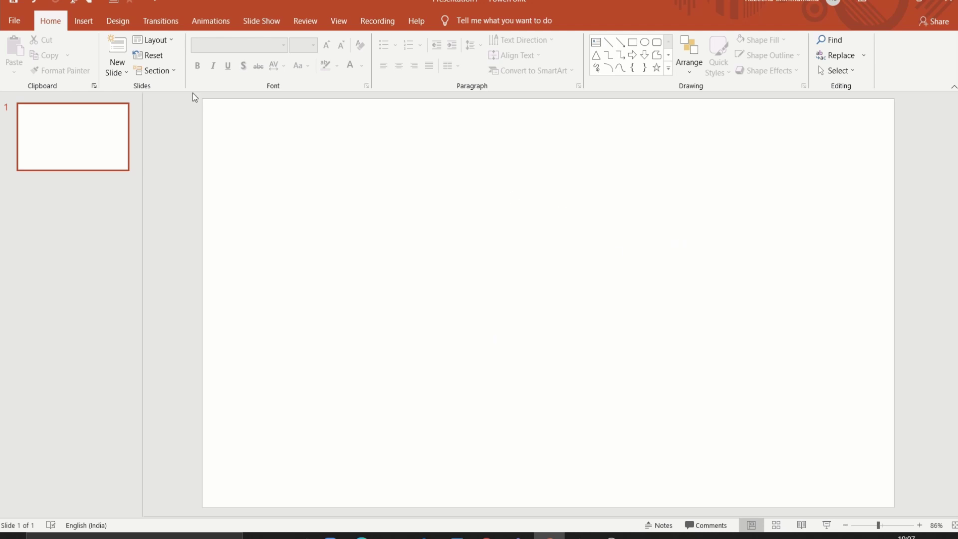
Step: Insert the sara-kurfess smartphone photo, resize it to 14.19 × 21.28 cm and centre it
click(87, 25)
click(88, 55)
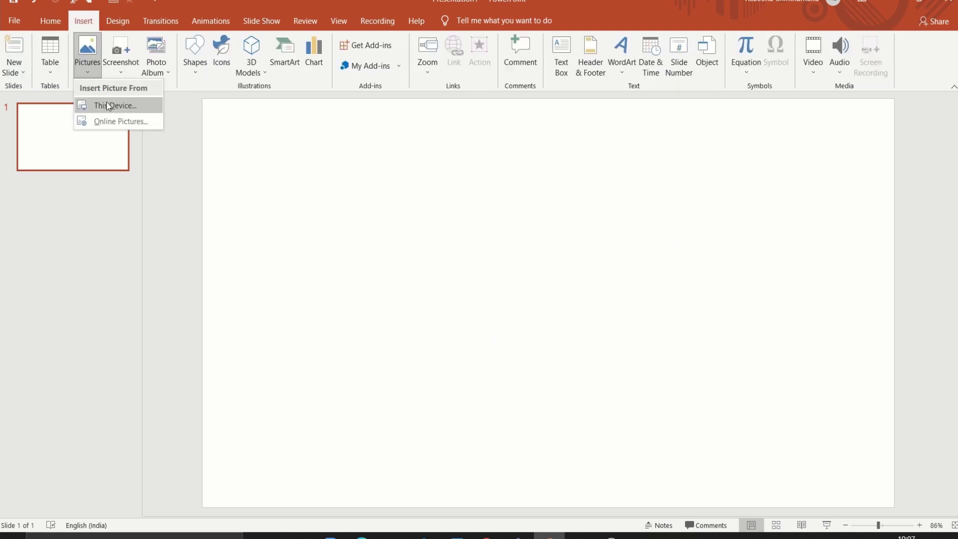
click(108, 102)
click(237, 108)
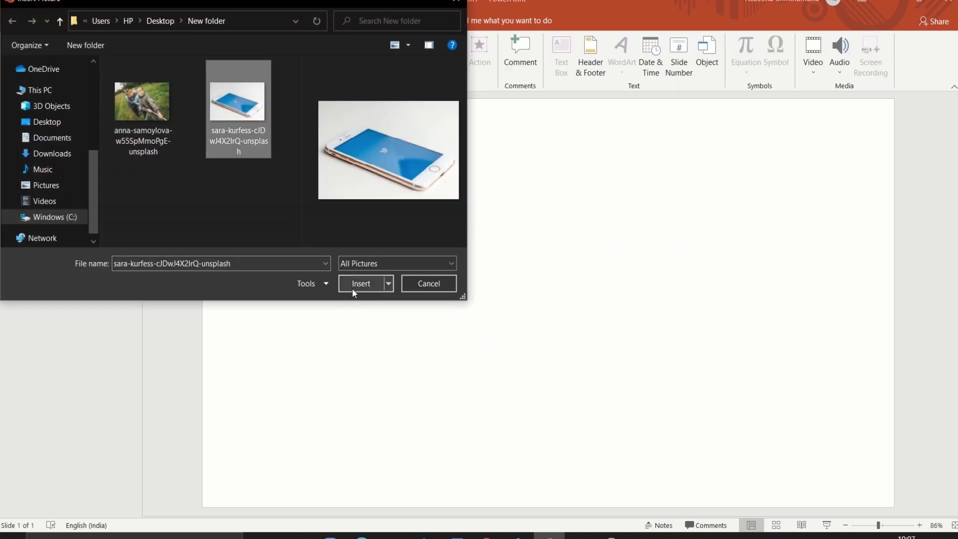
click(361, 283)
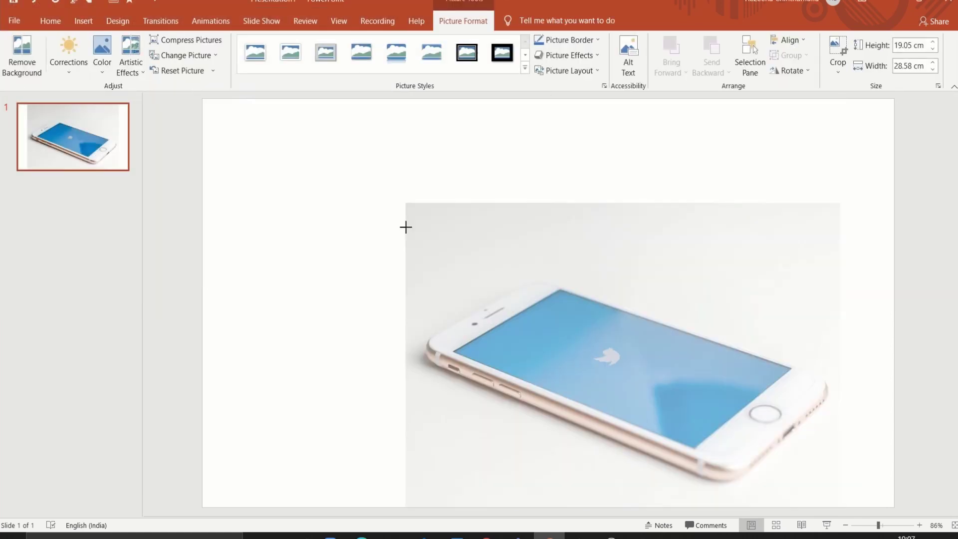
drag(256, 98, 406, 203)
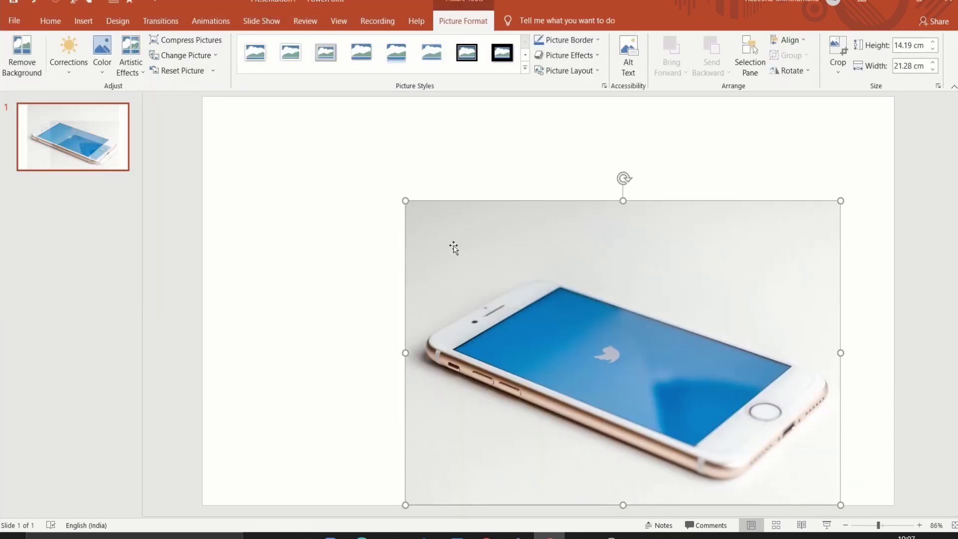
mouse_move(451, 248)
mouse_down()
mouse_move(432, 235)
mouse_move(437, 214)
mouse_up()
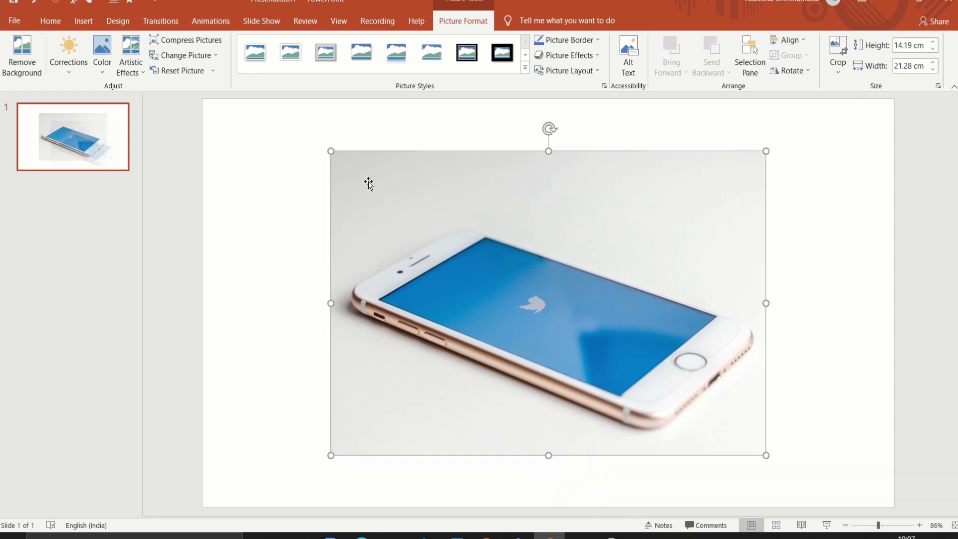
Step: Crop the empty top and bottom off the phone photo, leaving it 9.69 × 21.01 cm
click(838, 48)
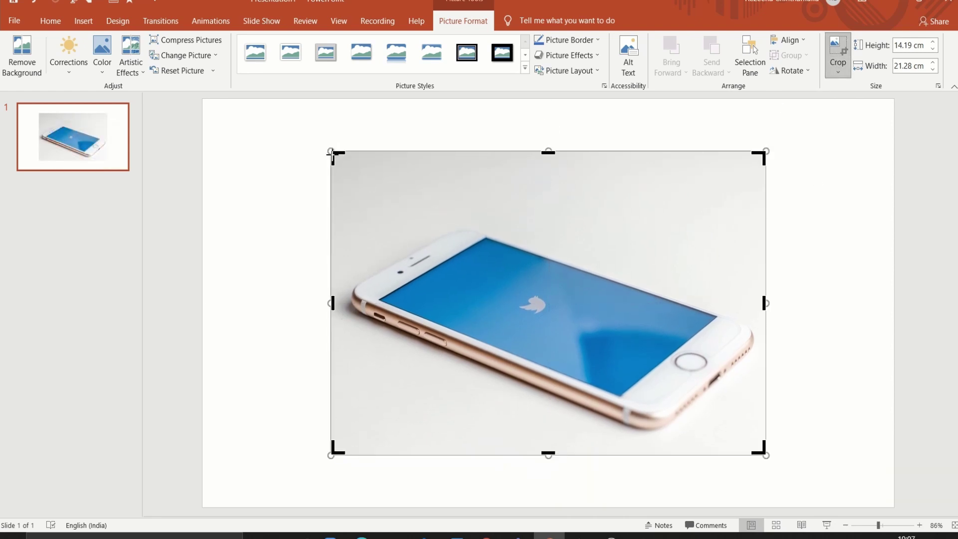
drag(332, 155, 329, 225)
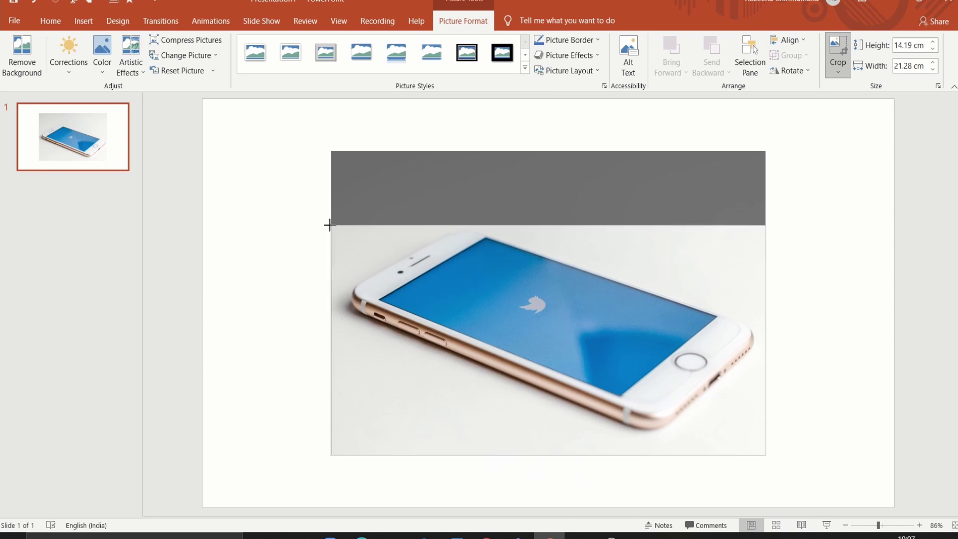
drag(758, 452, 757, 431)
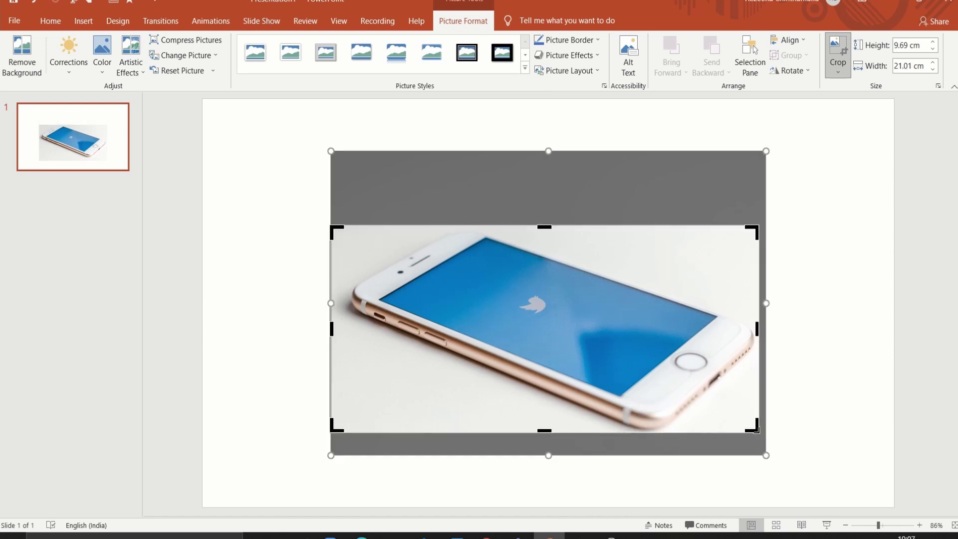
click(838, 52)
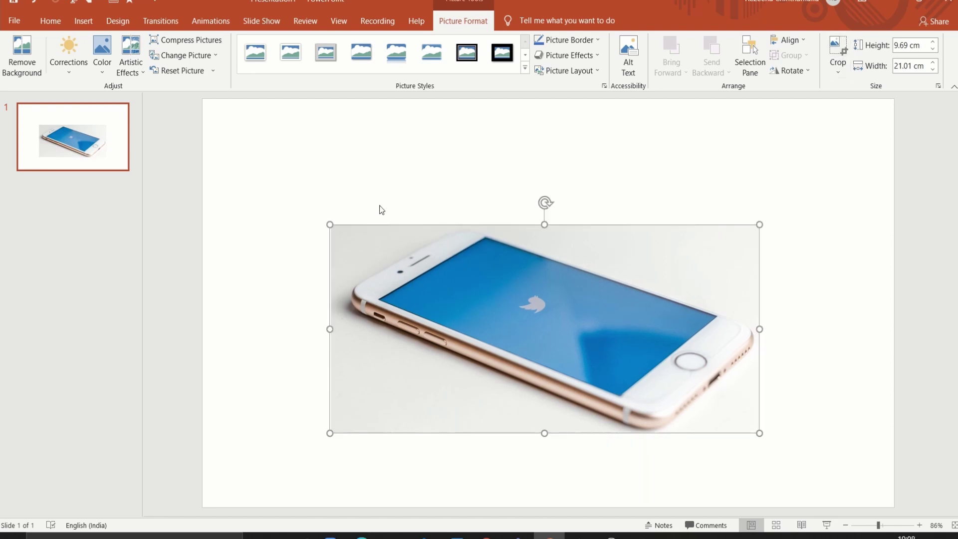
Step: Remove the photo's background, marking the phone's lower, right, top and left edges to keep
click(24, 60)
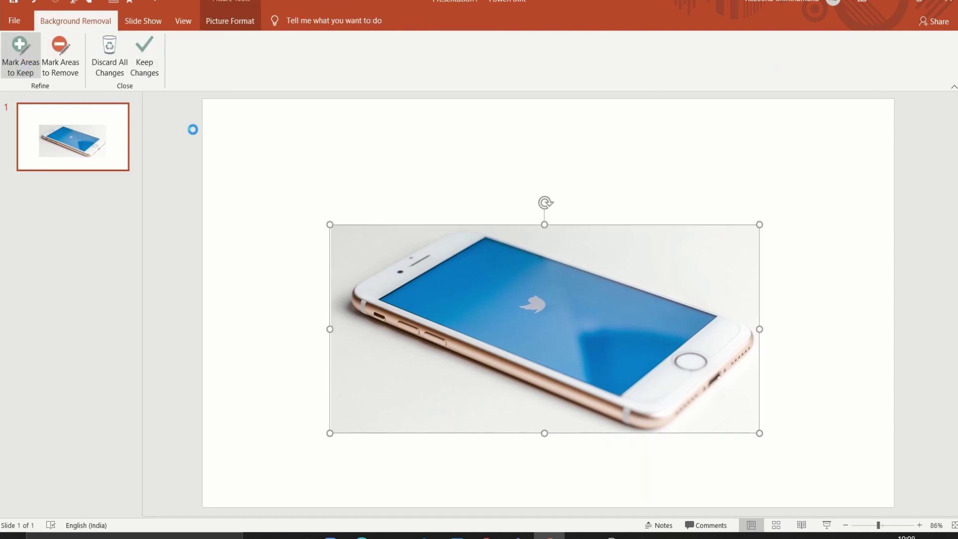
mouse_move(369, 305)
mouse_down()
mouse_move(628, 402)
mouse_move(375, 295)
mouse_move(470, 228)
mouse_move(501, 233)
mouse_up()
drag(706, 300, 615, 382)
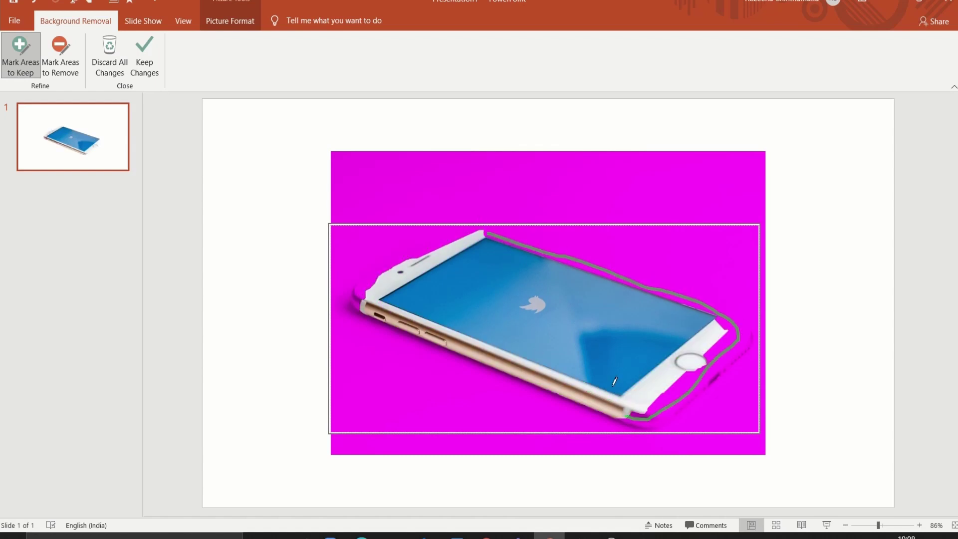
drag(665, 427, 652, 423)
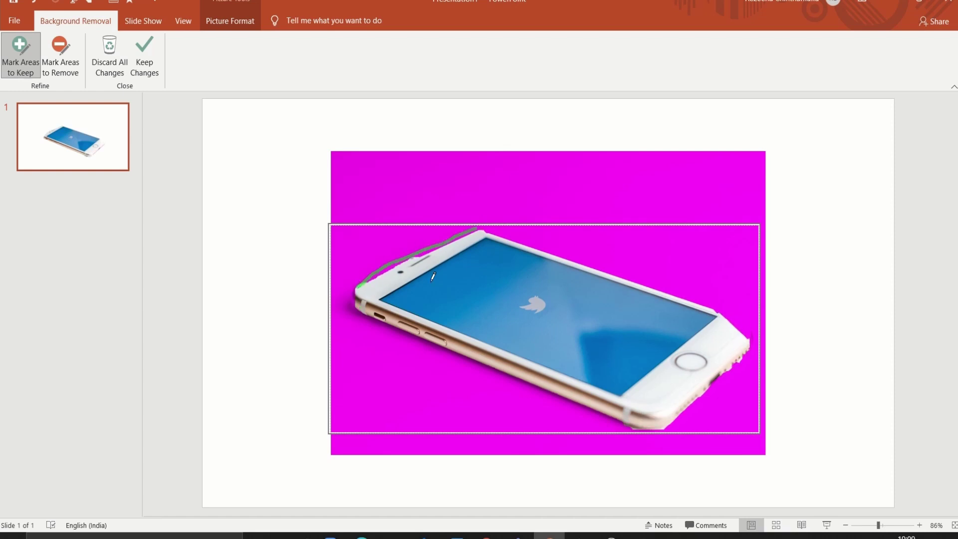
drag(355, 295, 505, 234)
drag(414, 252, 474, 229)
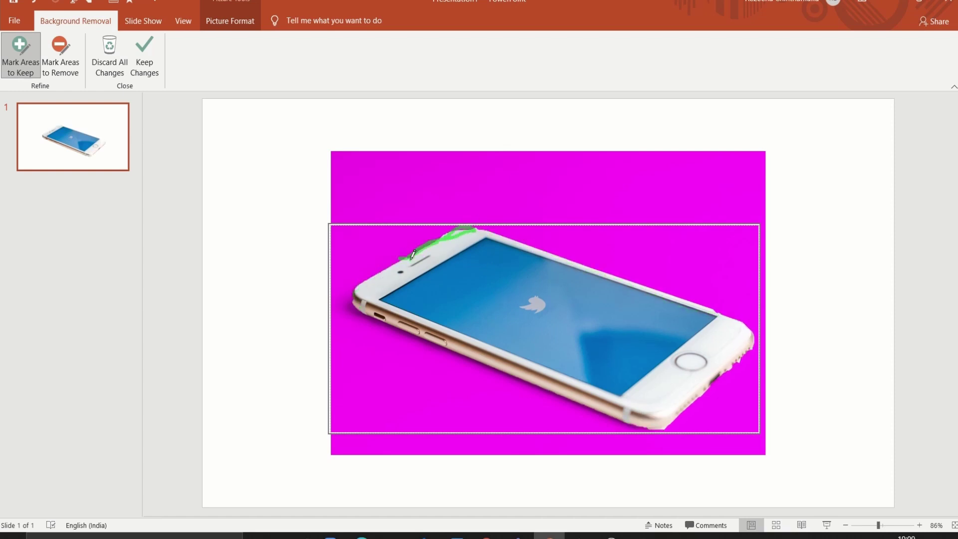
drag(374, 284, 406, 275)
Step: Keep the background removal and make the slide background light grey
click(159, 74)
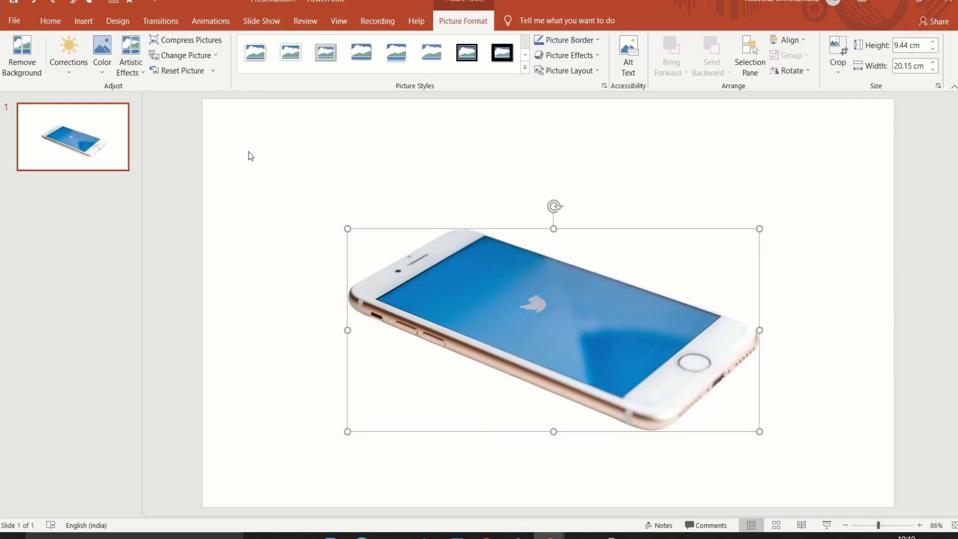
click(248, 152)
right_click(301, 168)
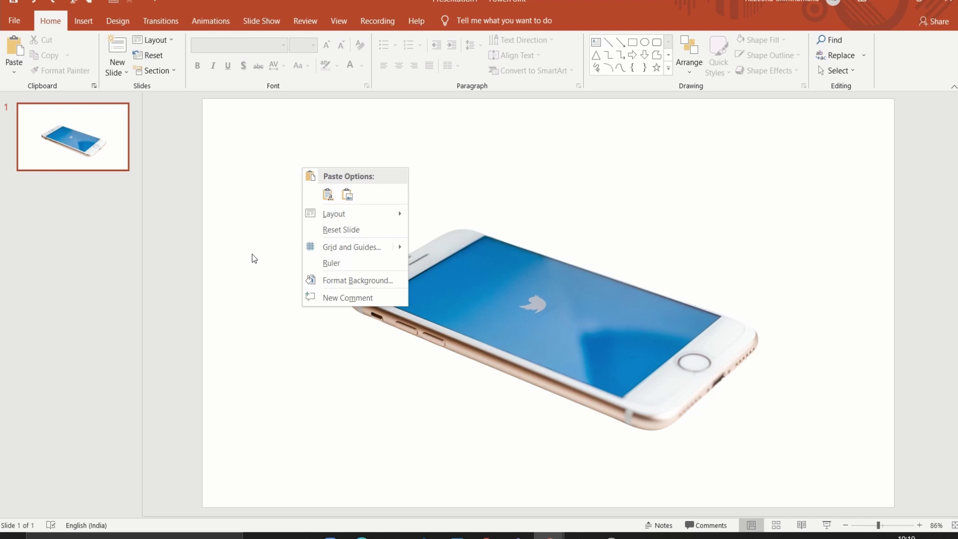
click(322, 281)
click(936, 266)
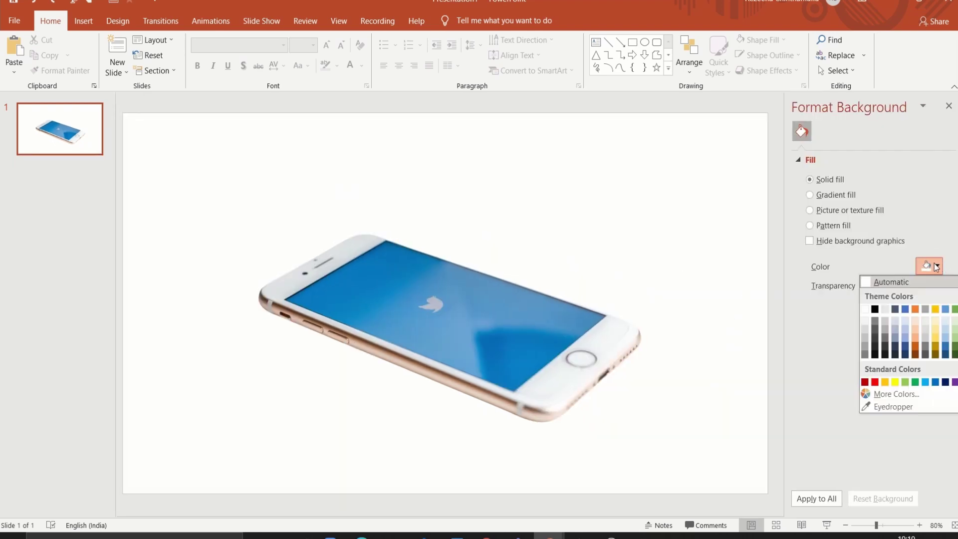
click(862, 322)
Step: Give the phone an outer drop shadow at 26% transparency and 5 pt distance
click(514, 388)
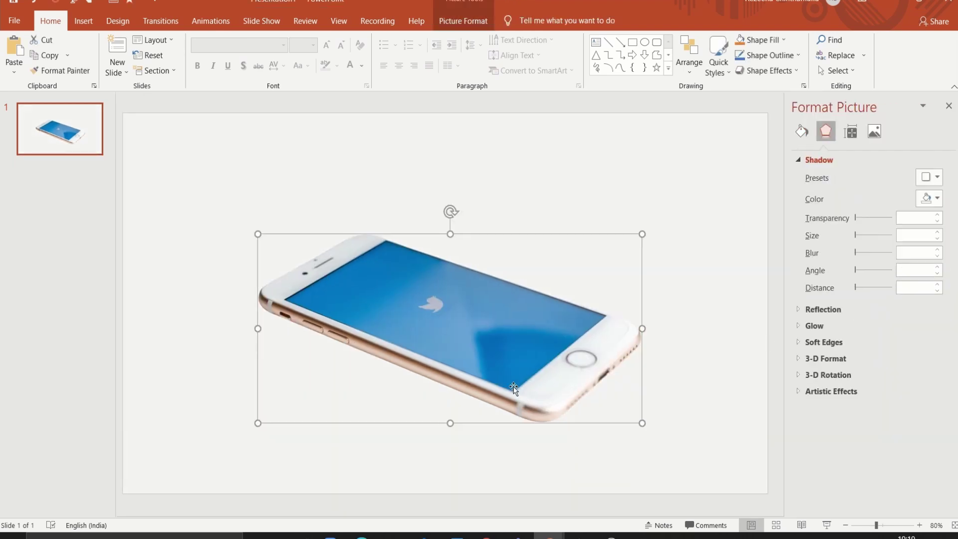
click(933, 177)
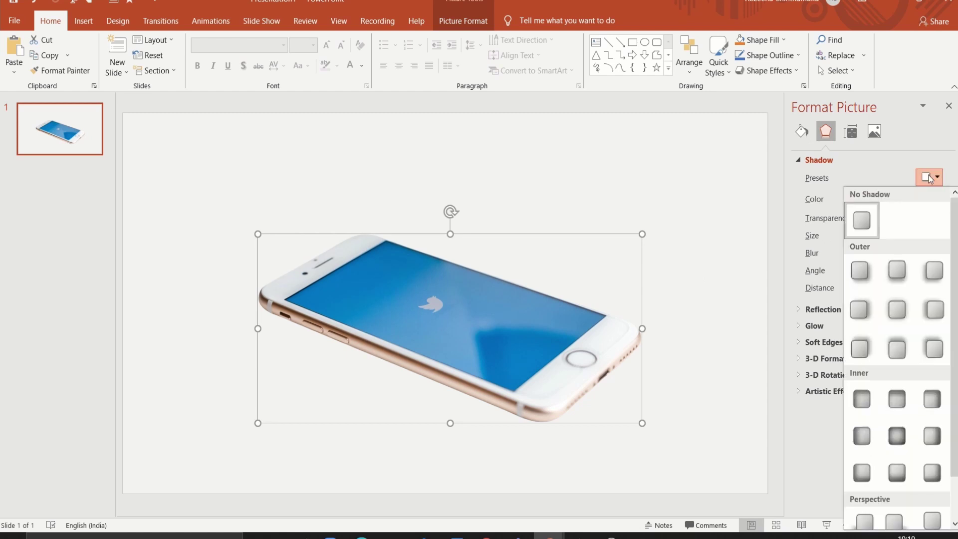
click(939, 271)
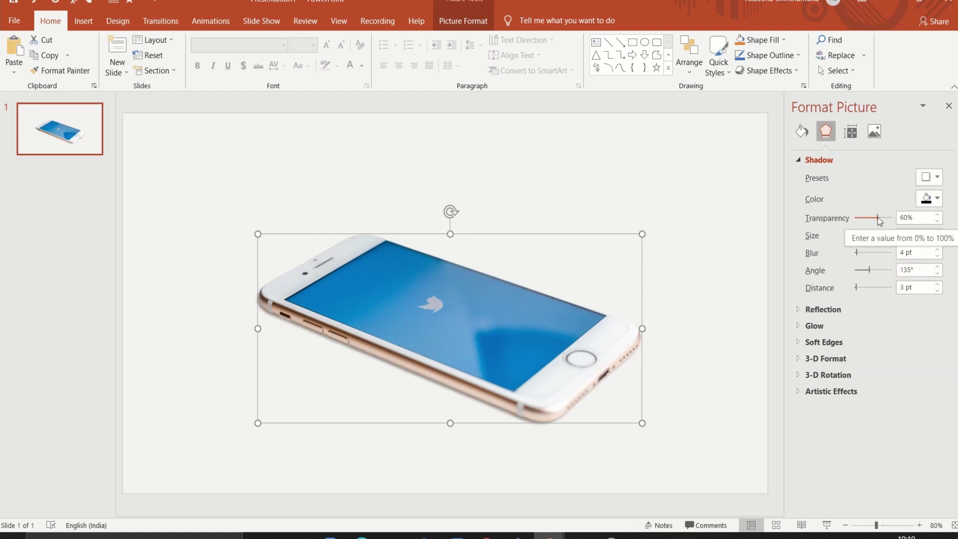
drag(877, 218, 865, 219)
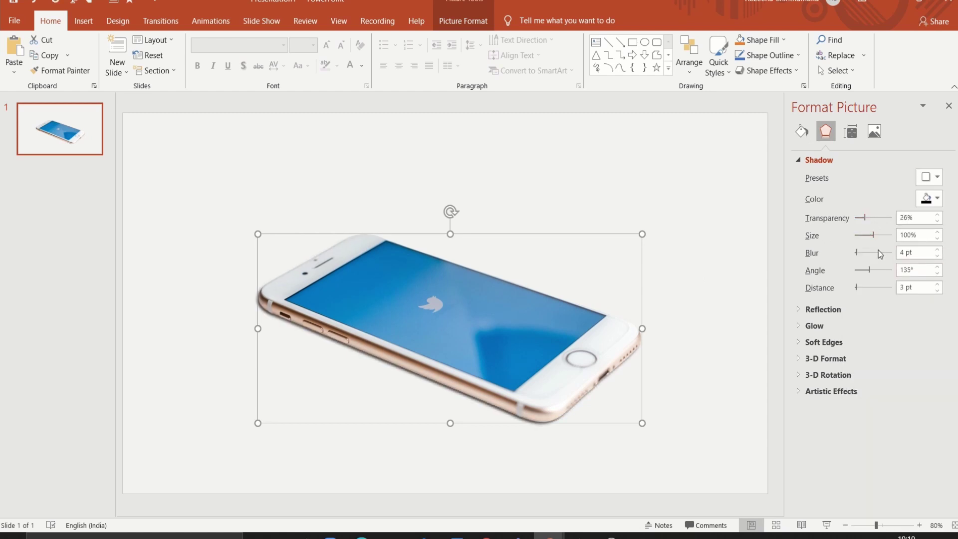
click(938, 285)
click(937, 285)
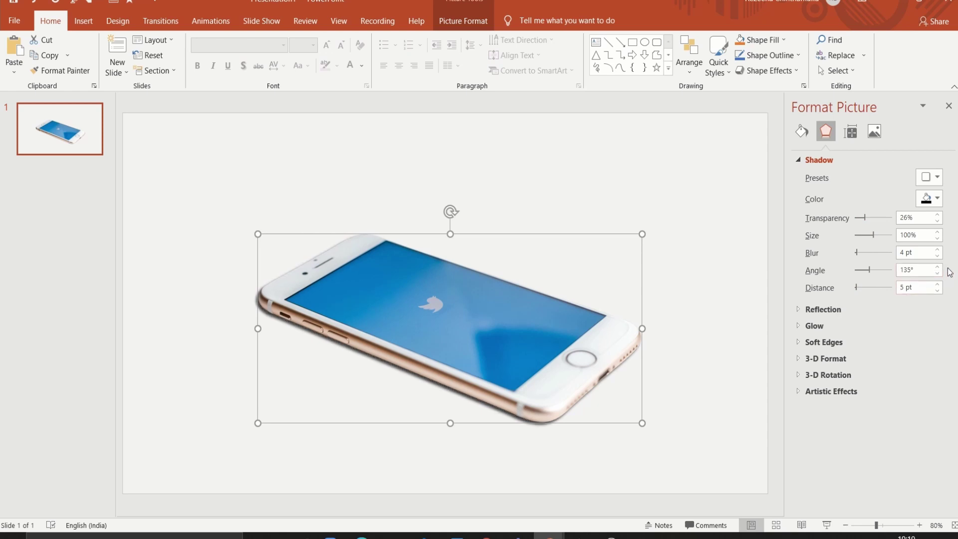
click(666, 177)
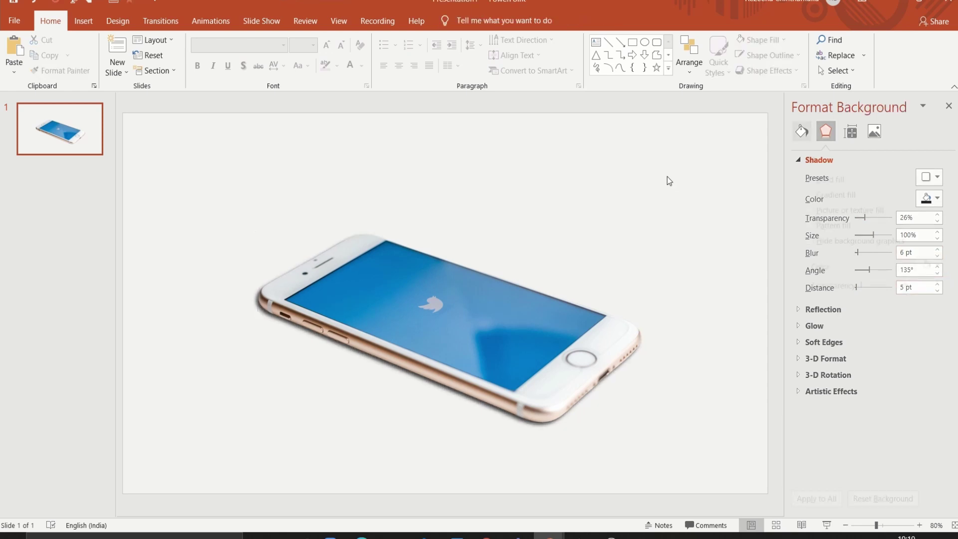
Step: Draw a rectangle over the phone with a grey fill at 53% transparency
click(632, 44)
mouse_move(292, 291)
mouse_down()
mouse_move(464, 375)
mouse_move(524, 422)
mouse_move(518, 403)
mouse_up()
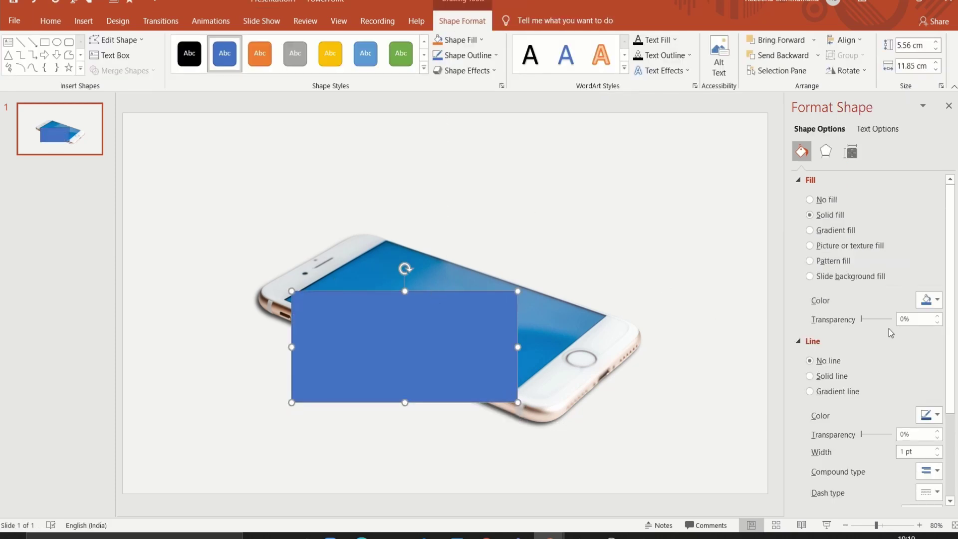
drag(862, 319, 876, 319)
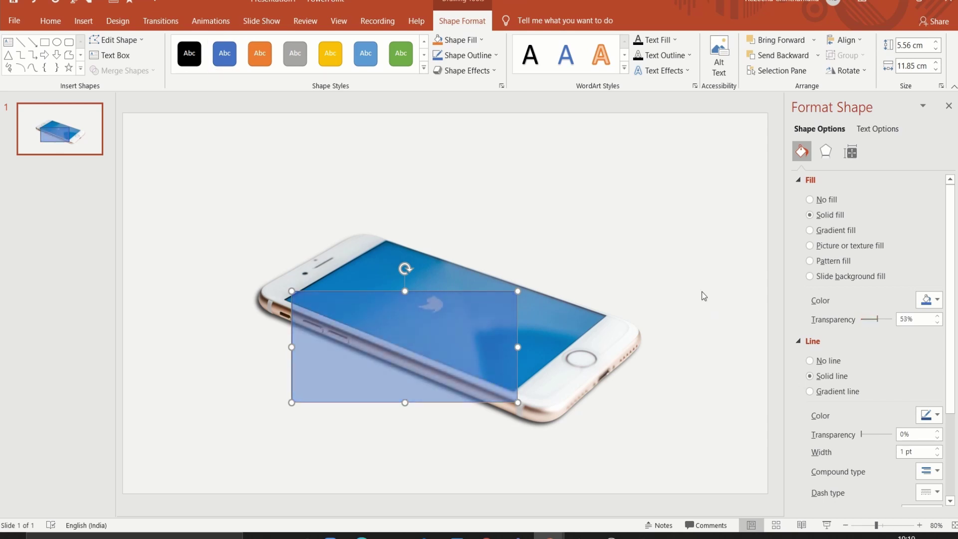
click(929, 300)
click(878, 334)
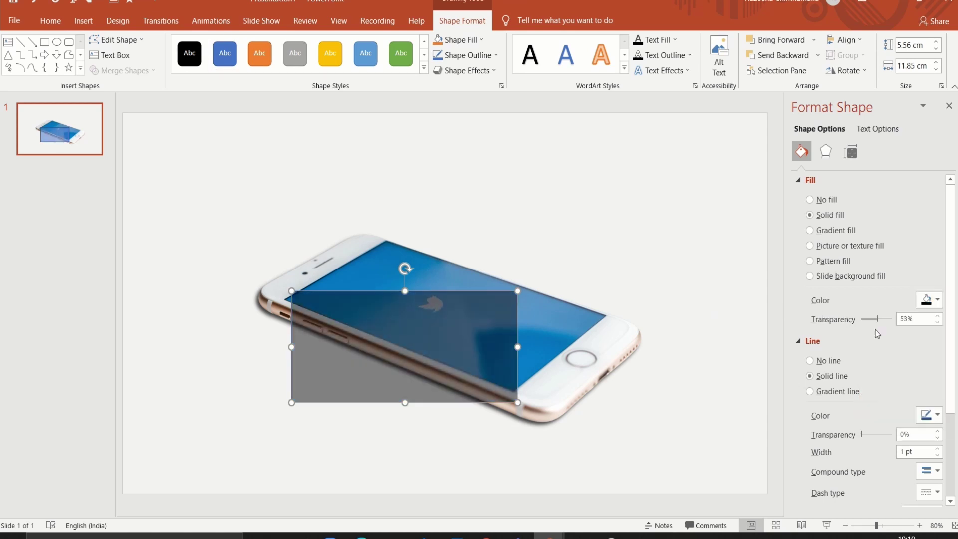
Step: Rotate and move the grey rectangle onto the tilted screen, widening it to 13.59 cm
drag(406, 268, 447, 280)
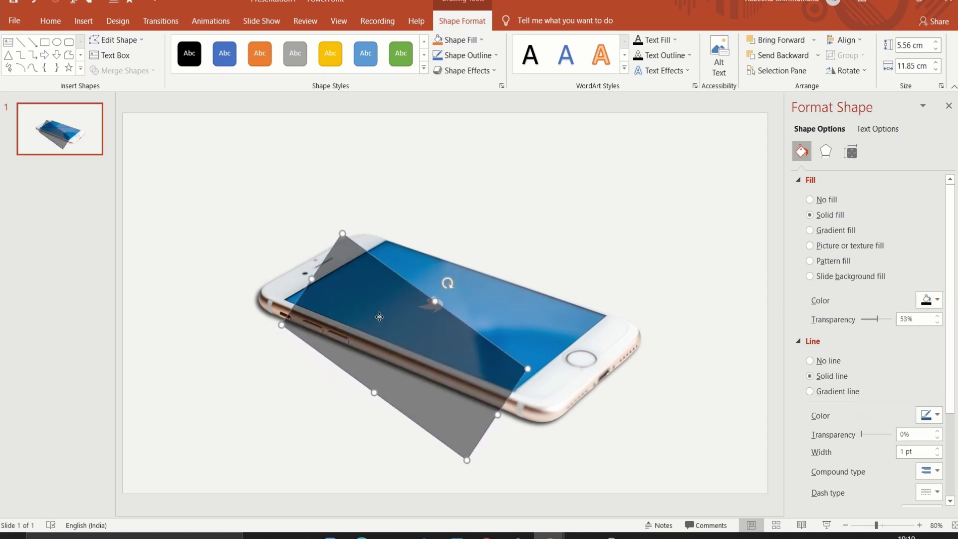
drag(373, 318, 414, 318)
drag(488, 284, 475, 261)
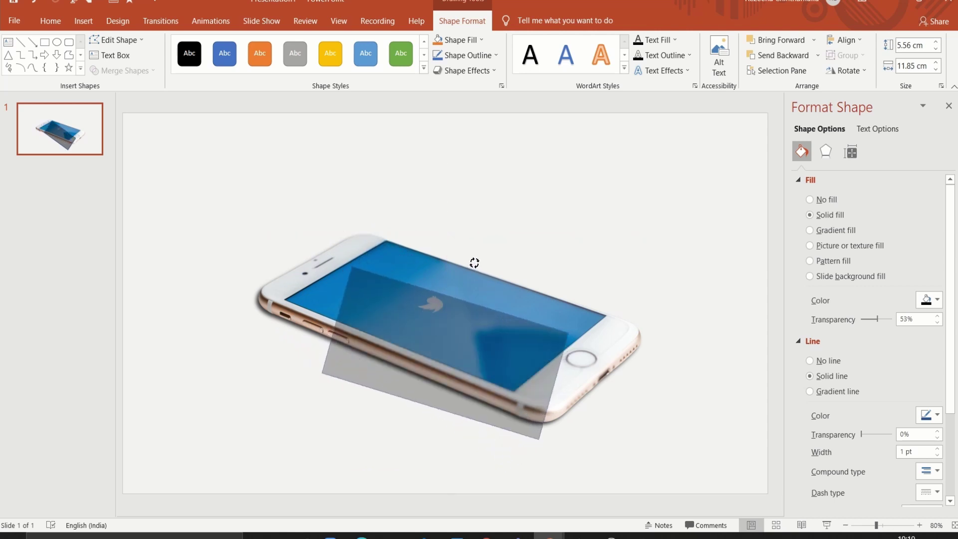
drag(441, 309, 446, 288)
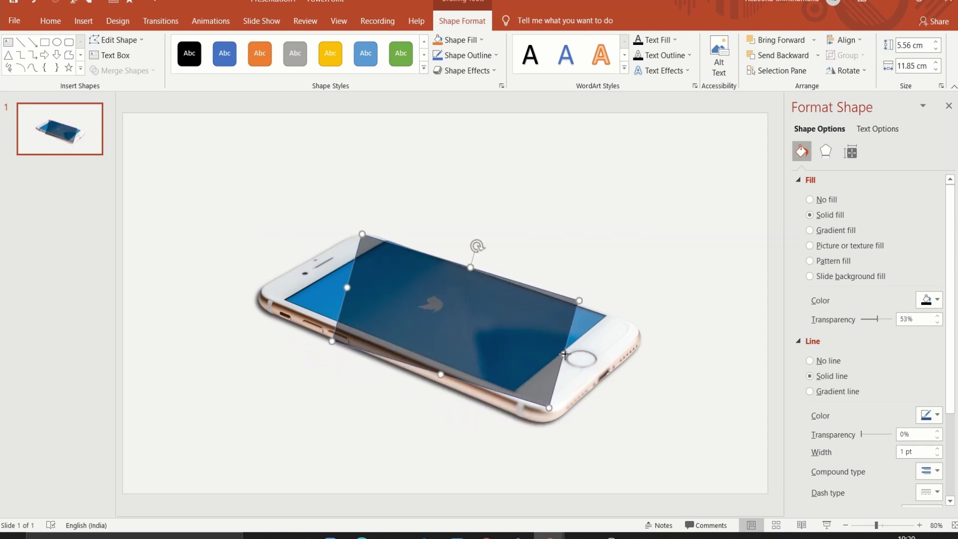
drag(568, 352, 594, 366)
drag(492, 250, 478, 283)
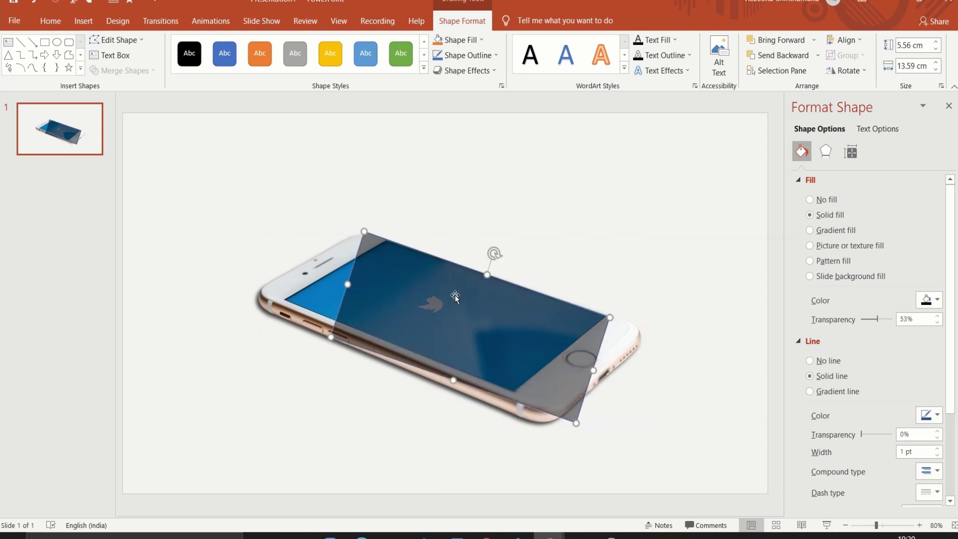
Step: Use Edit Points to drag the rectangle's corners onto the phone screen's corners
click(115, 40)
click(129, 71)
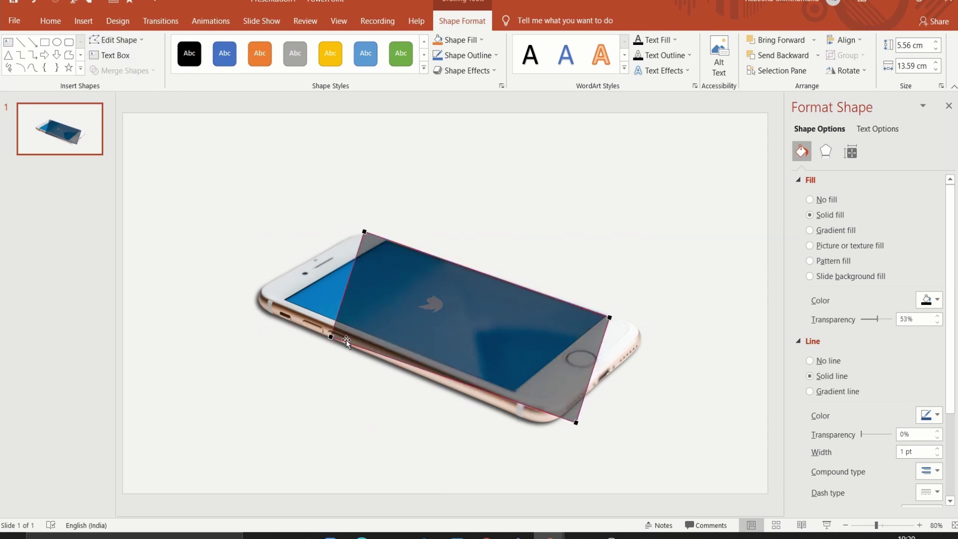
drag(367, 233, 387, 240)
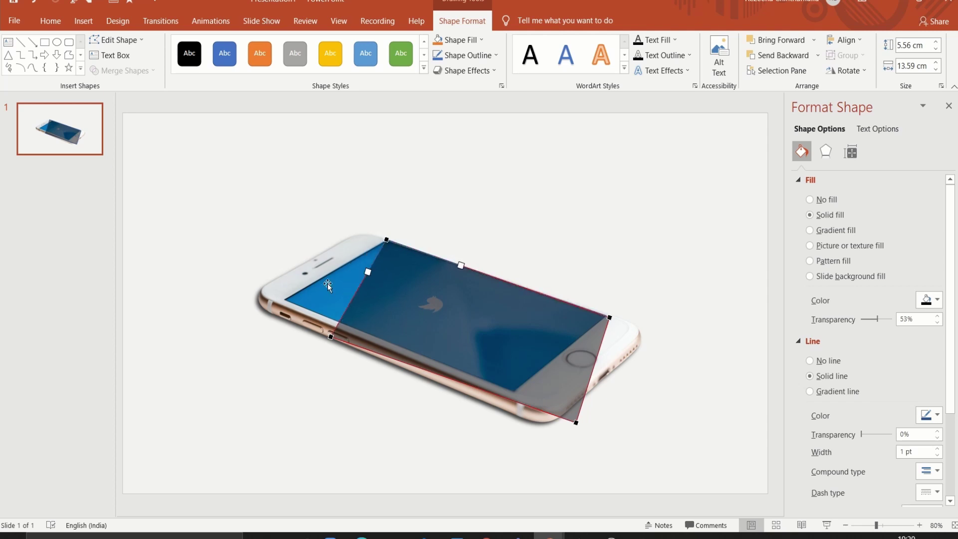
drag(332, 337, 286, 299)
drag(576, 423, 513, 390)
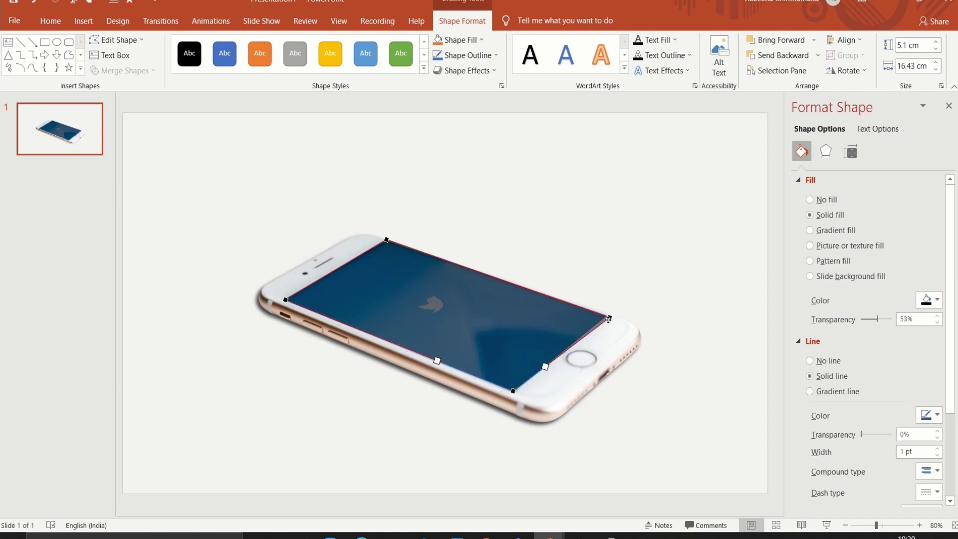
drag(609, 318, 607, 315)
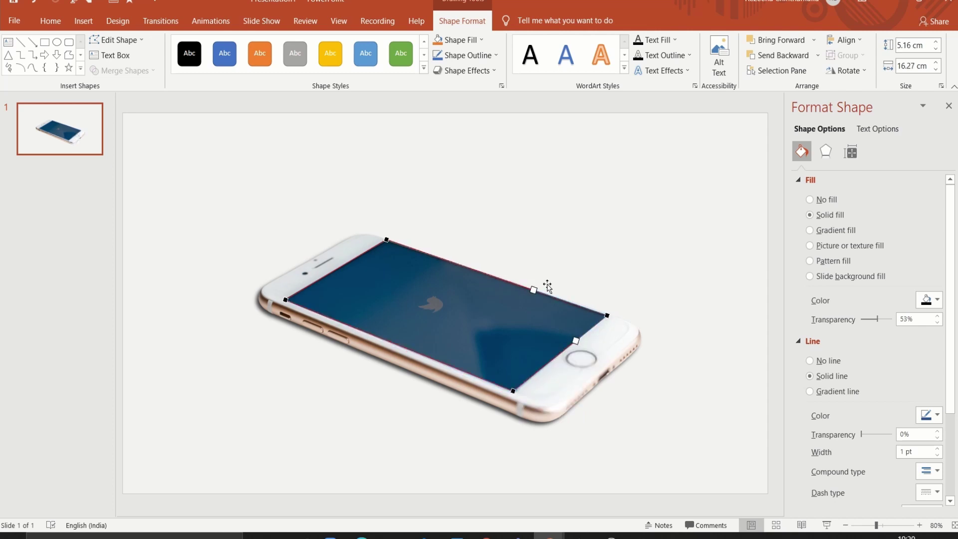
drag(533, 290, 534, 288)
click(582, 256)
Step: Set the screen-shaped overlay to No Outline
click(496, 309)
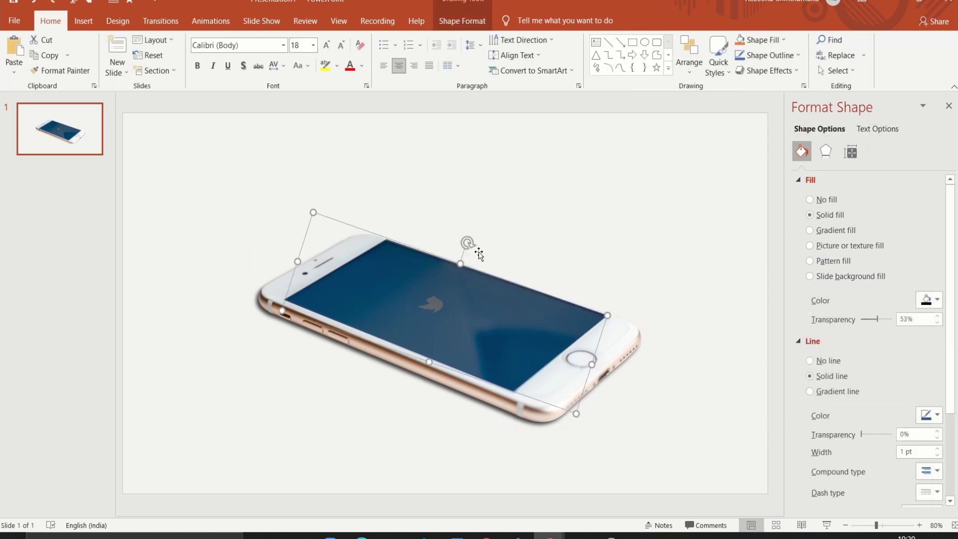
click(465, 25)
click(467, 55)
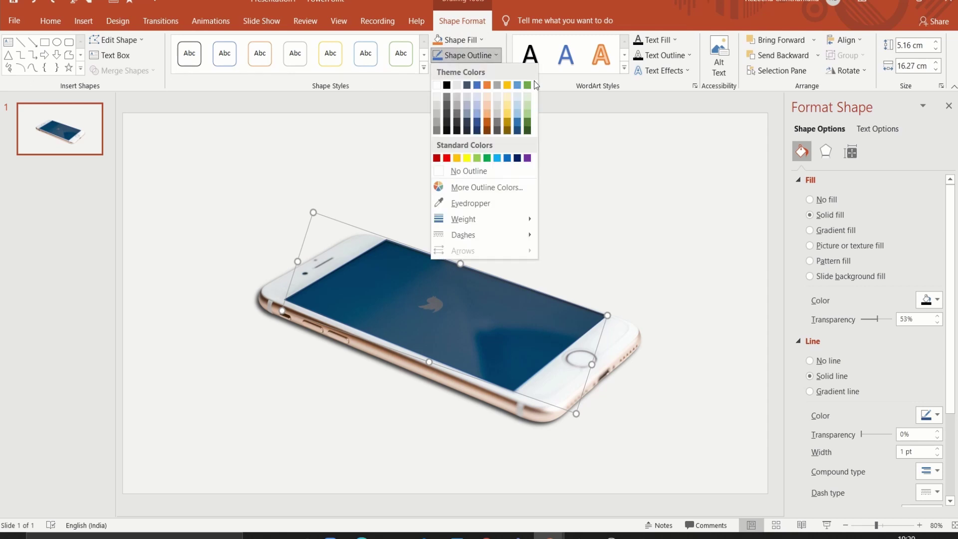
click(529, 170)
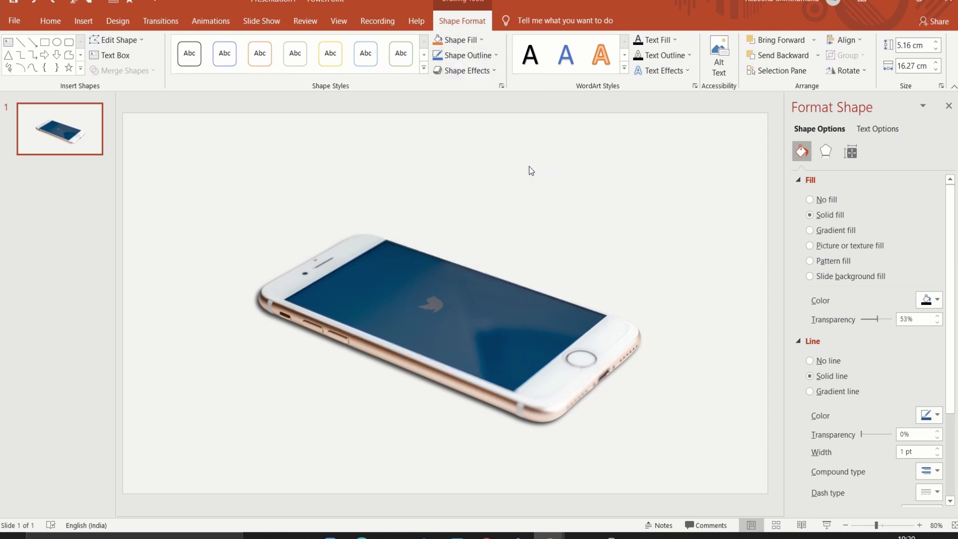
click(83, 21)
click(87, 55)
Step: Insert the photo of kids pulling a rope from this device
click(115, 104)
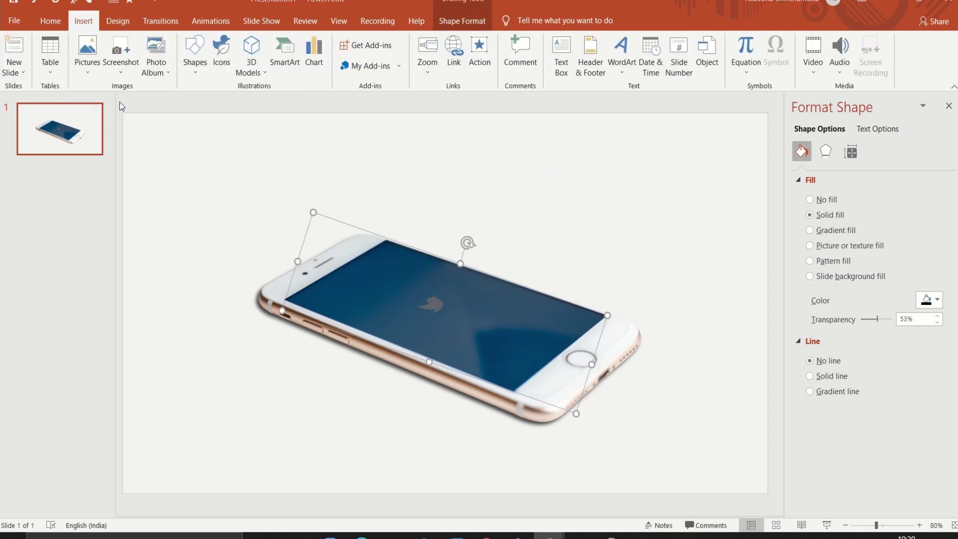
click(142, 108)
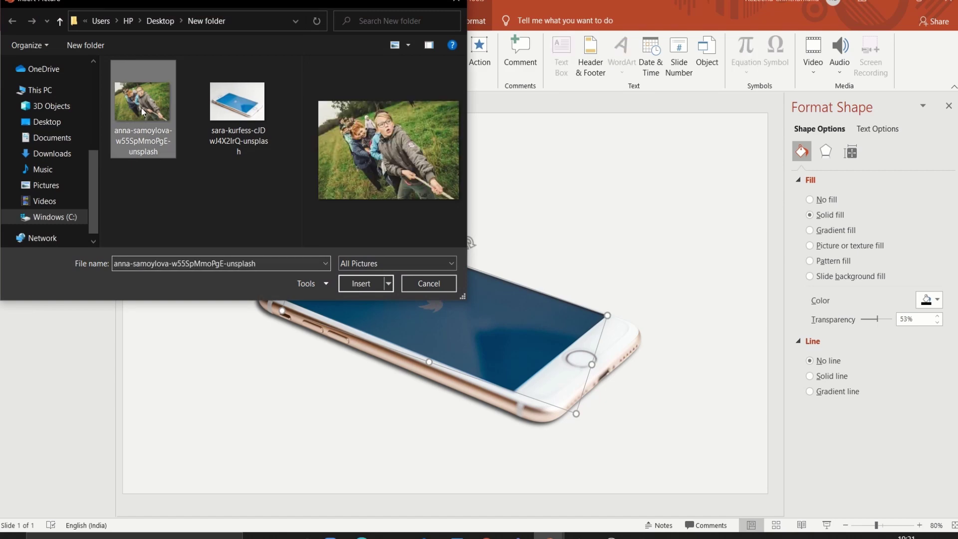
click(362, 283)
Step: Shrink the kids photo to about 12.14 × 18.2 cm and move it over the phone
mouse_move(174, 123)
mouse_down()
mouse_move(276, 207)
mouse_move(345, 234)
mouse_up()
drag(721, 494, 713, 489)
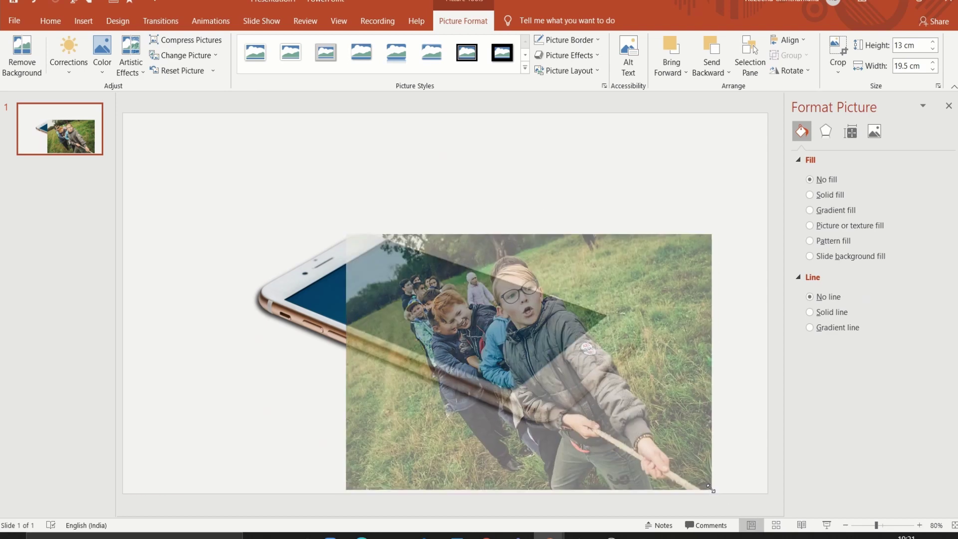
drag(620, 434, 546, 359)
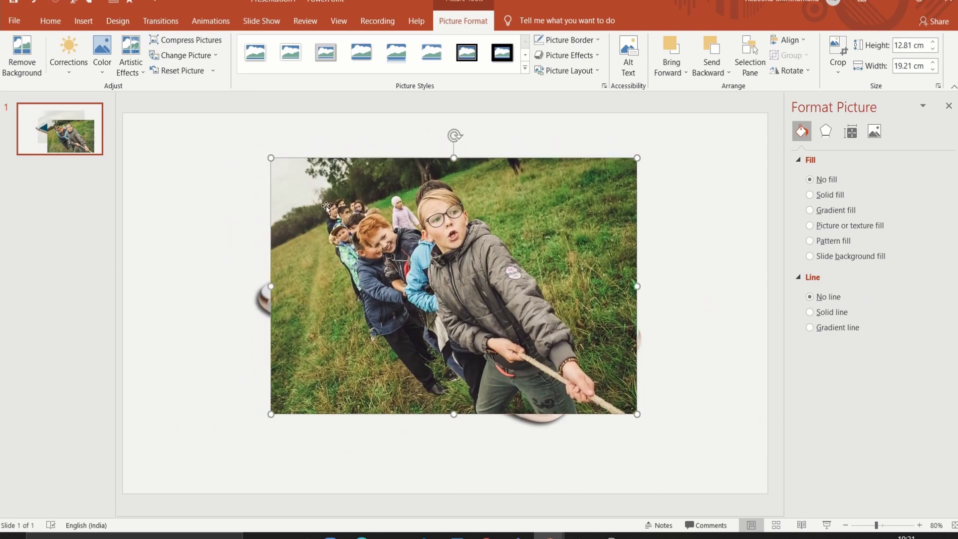
drag(271, 158, 288, 190)
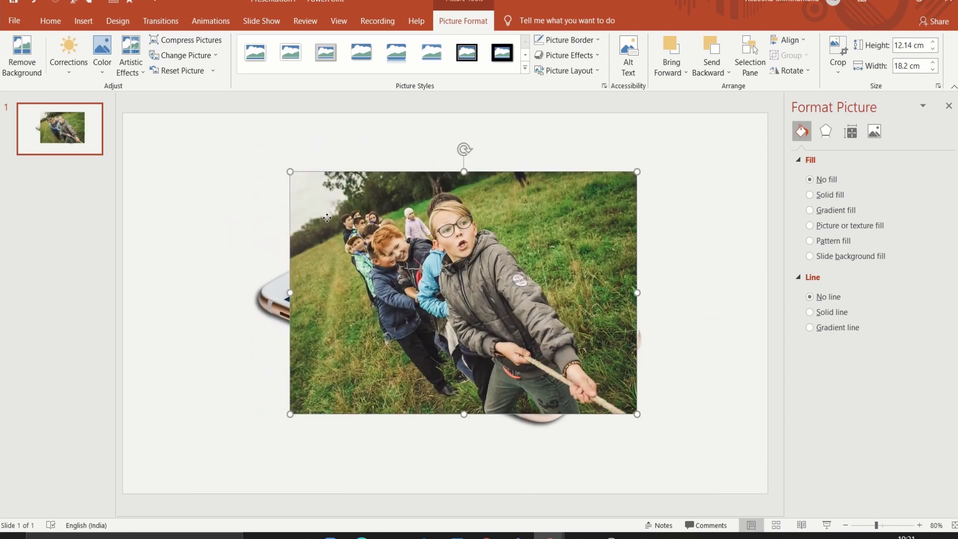
drag(349, 249, 322, 225)
Step: Adjust the kids photo's bottom-right, top-left and right edges until it sits centred over the phone
drag(600, 391, 604, 397)
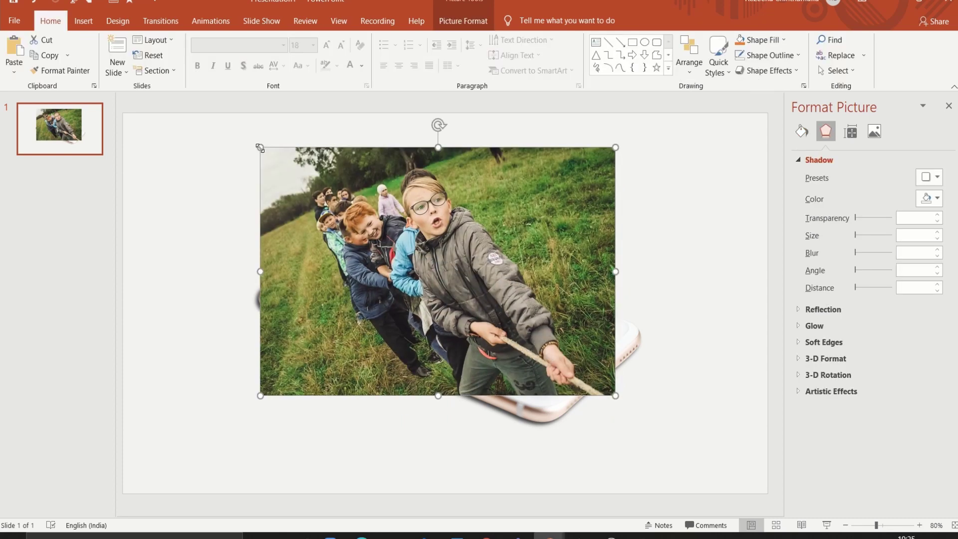
drag(261, 147, 282, 170)
mouse_move(614, 164)
mouse_down()
mouse_move(608, 181)
mouse_move(608, 170)
mouse_up()
drag(283, 169, 285, 172)
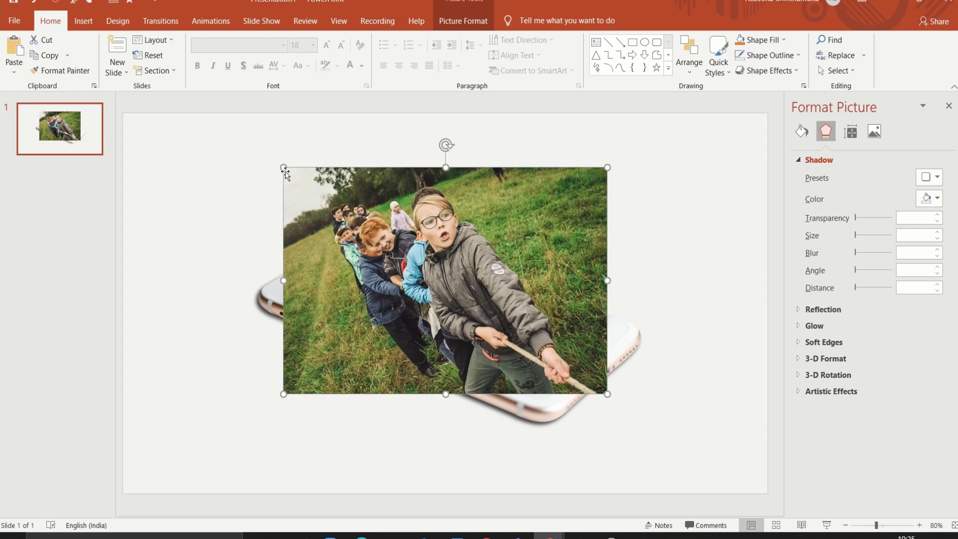
Step: Copy the kids photo and paste it onto a new blank second slide
right_click(359, 223)
click(360, 245)
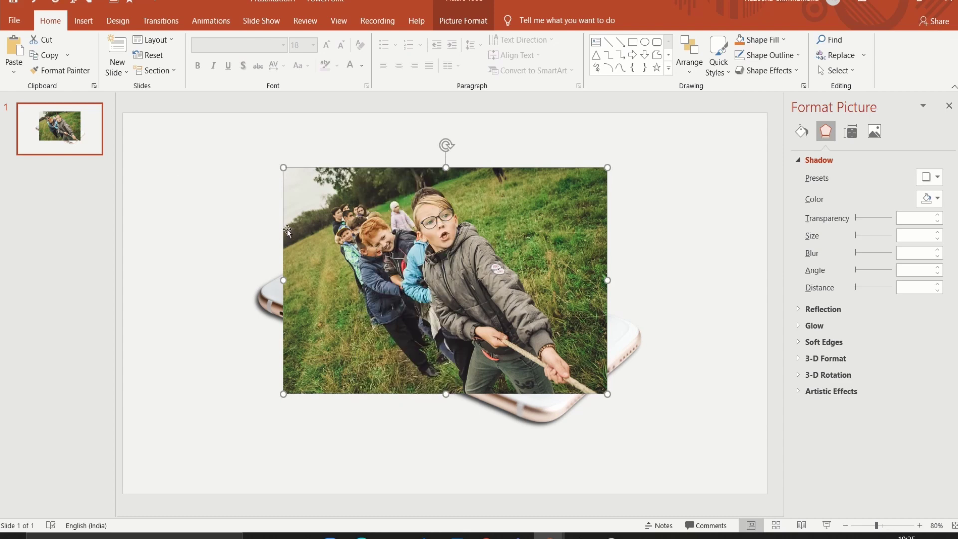
click(115, 73)
click(125, 251)
right_click(211, 203)
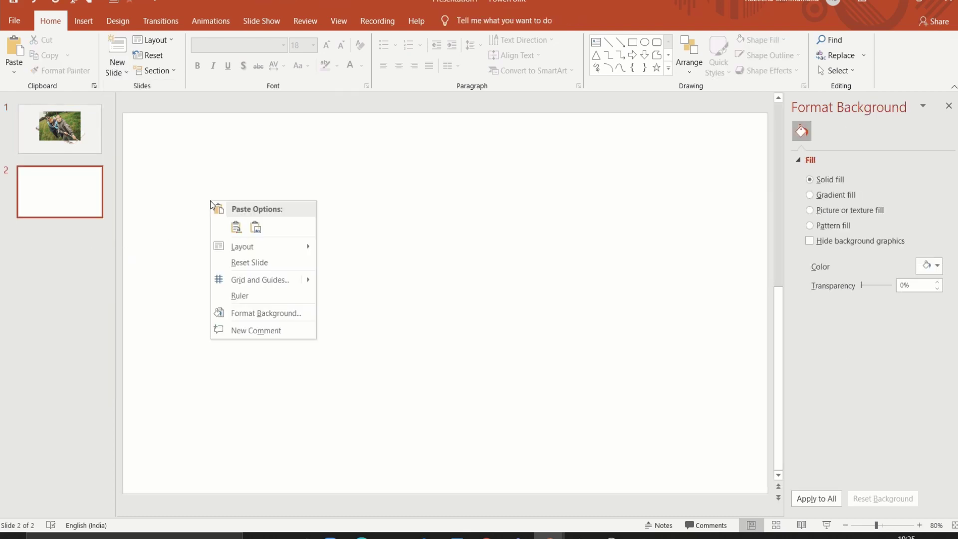
click(237, 227)
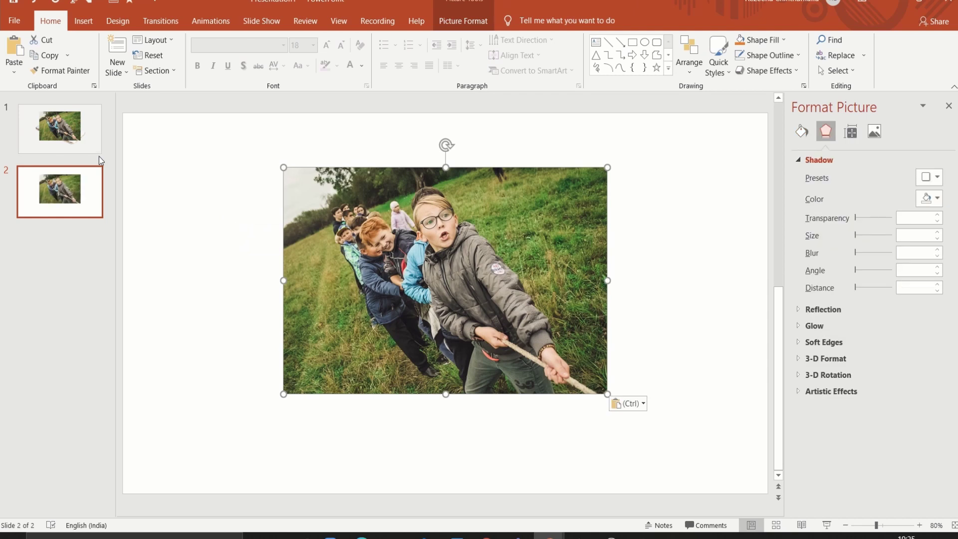
Step: Return to slide 1 and select the kids photo
click(72, 143)
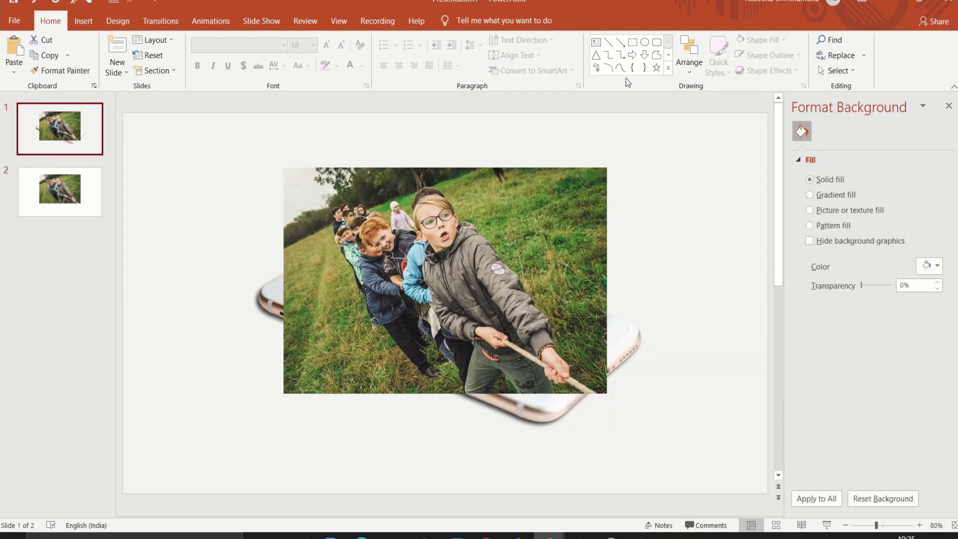
click(544, 222)
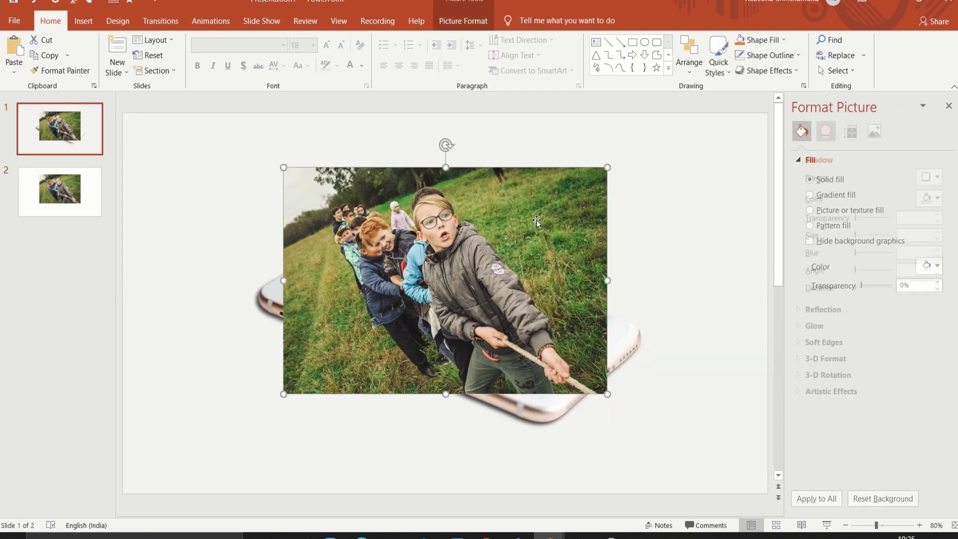
click(463, 22)
Step: Bring the screen-shaped rectangle in front of the kids photo
click(750, 58)
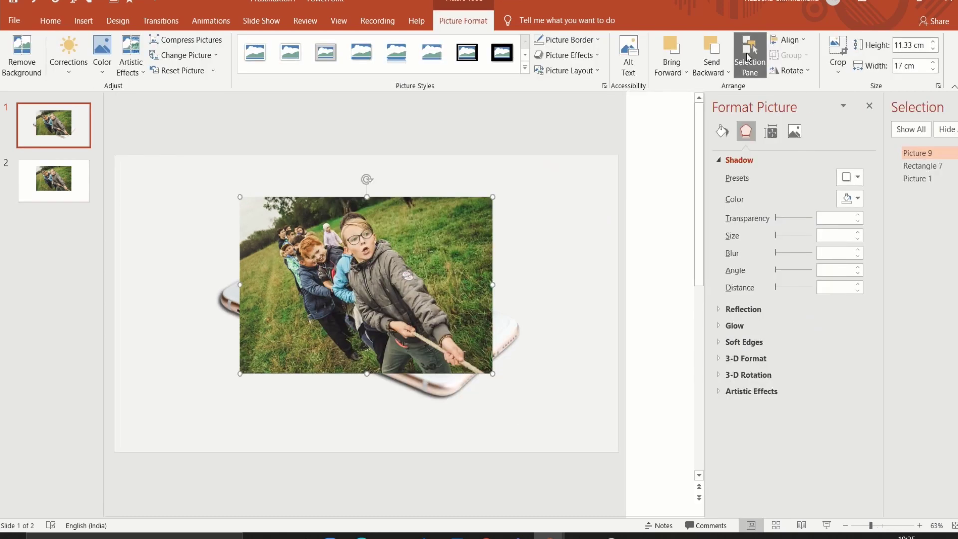
click(791, 107)
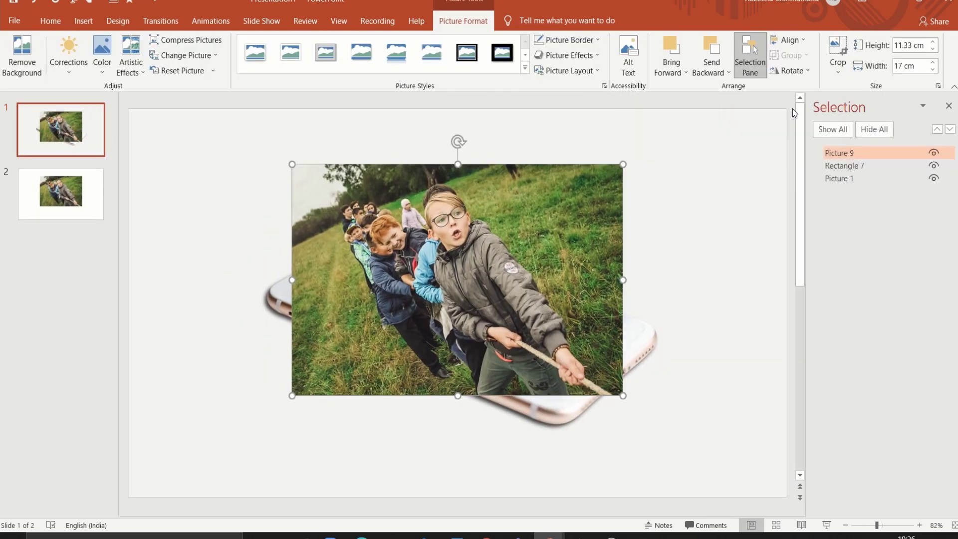
click(841, 165)
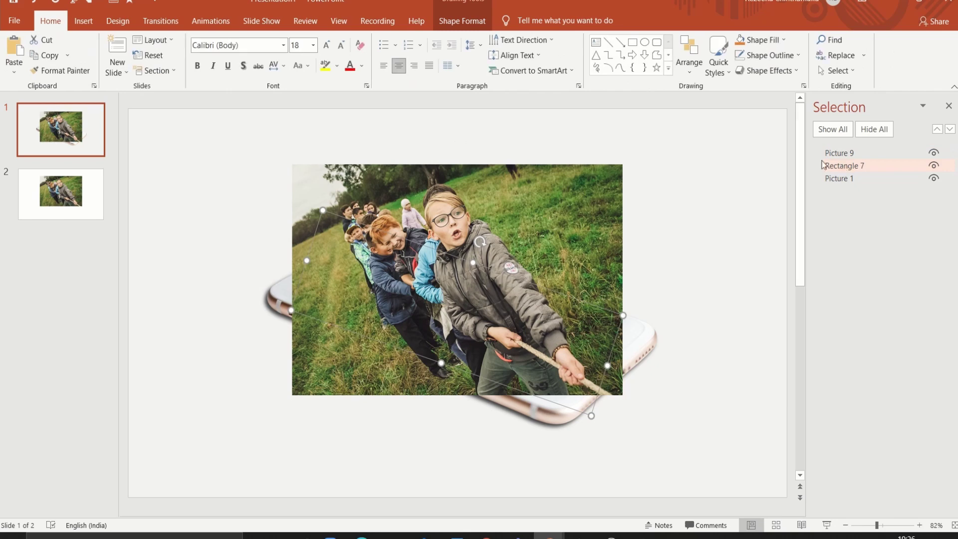
click(473, 21)
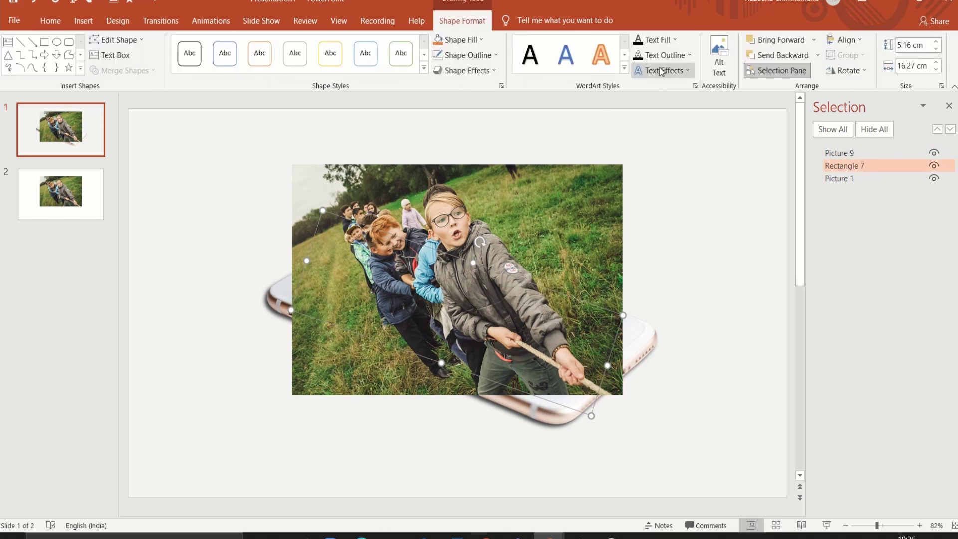
click(765, 42)
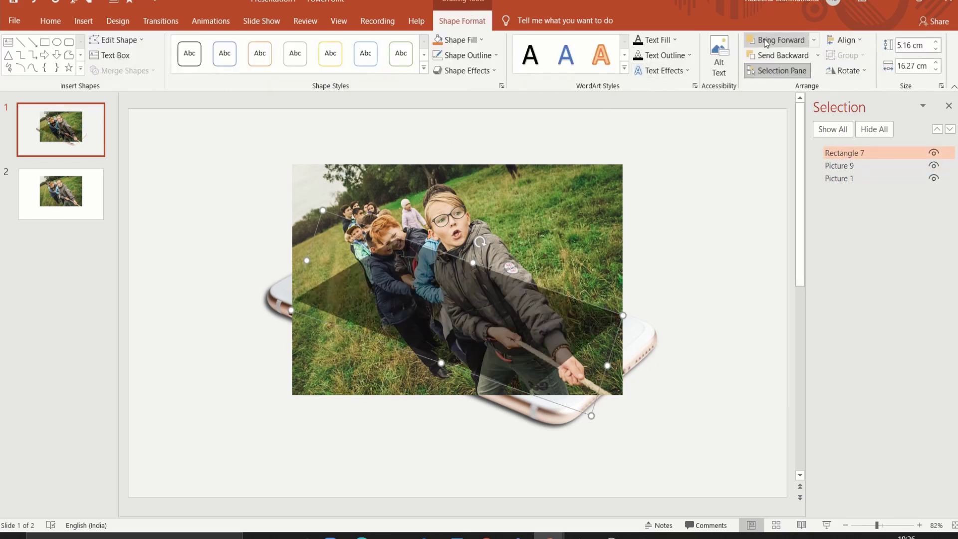
Step: Select the photo and rectangle together and merge them with Intersect
click(573, 203)
shift+click(504, 282)
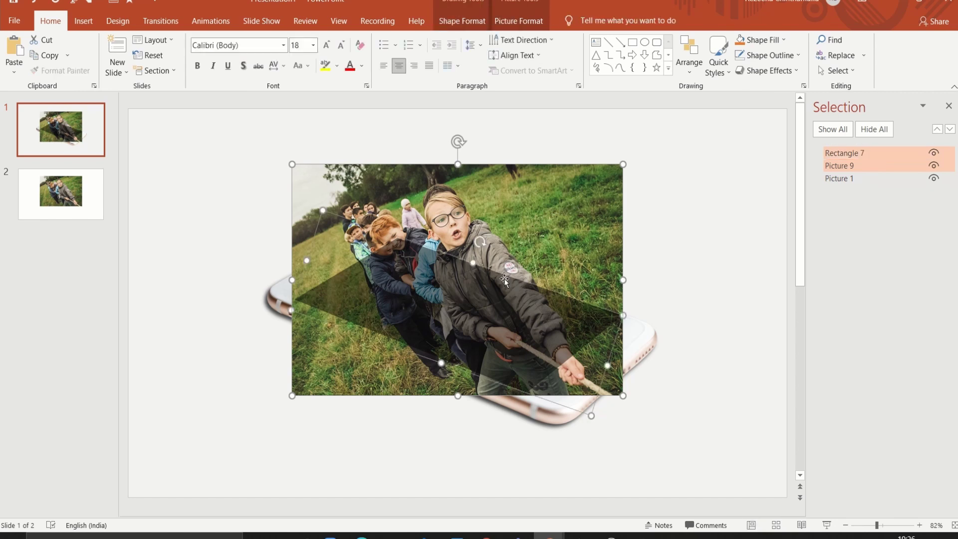
click(465, 22)
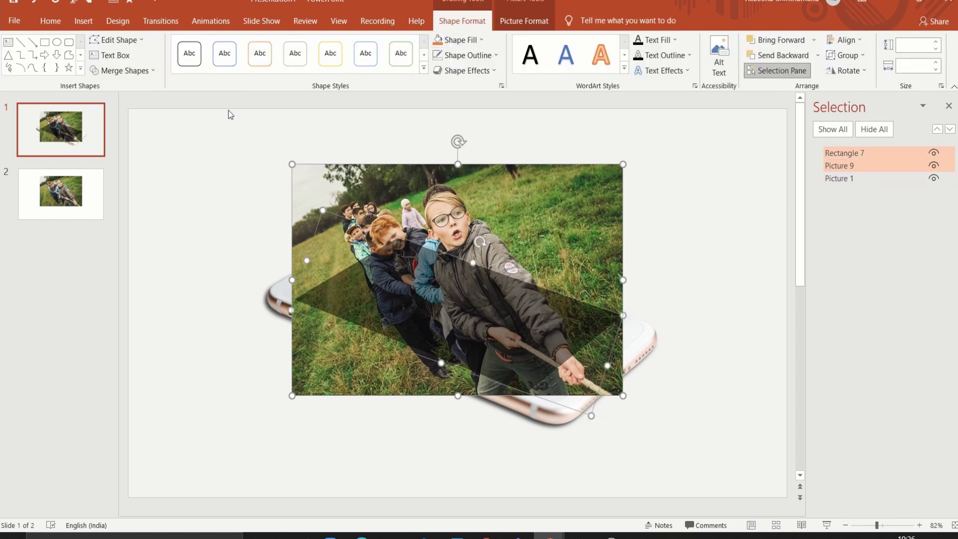
click(146, 69)
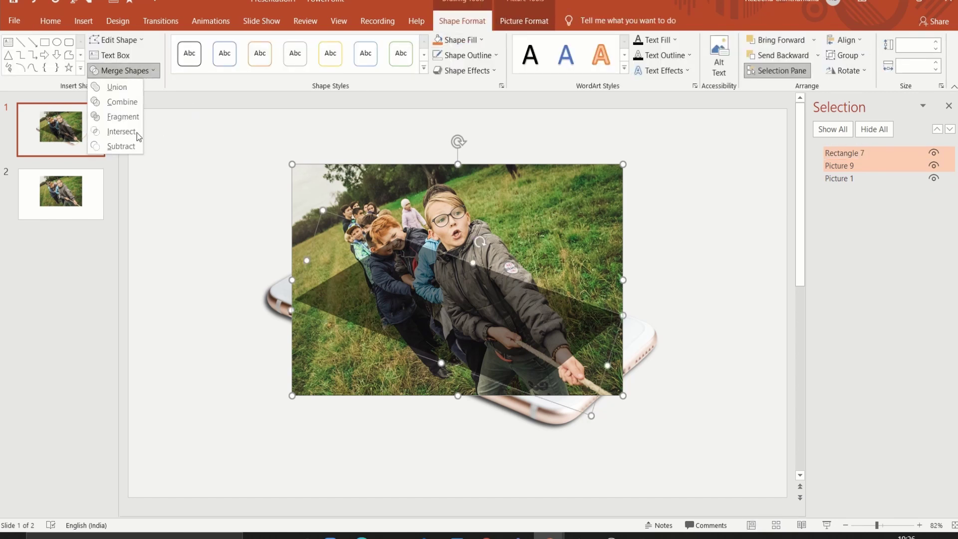
click(121, 131)
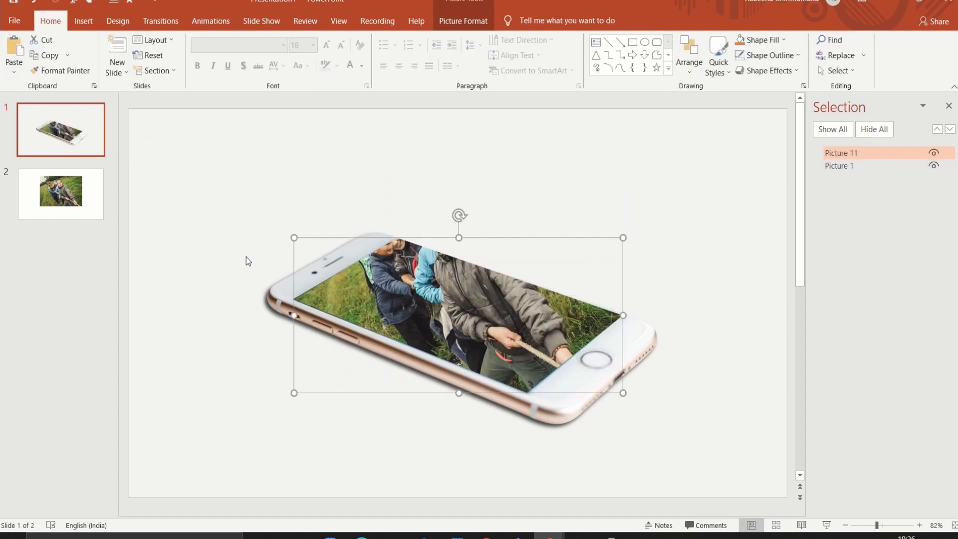
Step: Crop the slide 2 kids photo to 7.83 × 12.16 cm and start Remove Background with Mark Areas to Keep
click(78, 200)
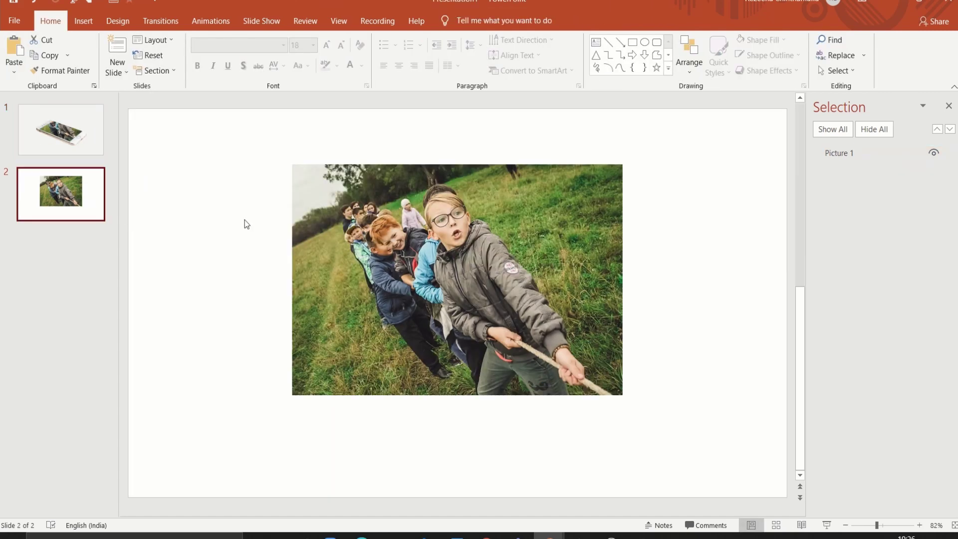
click(426, 304)
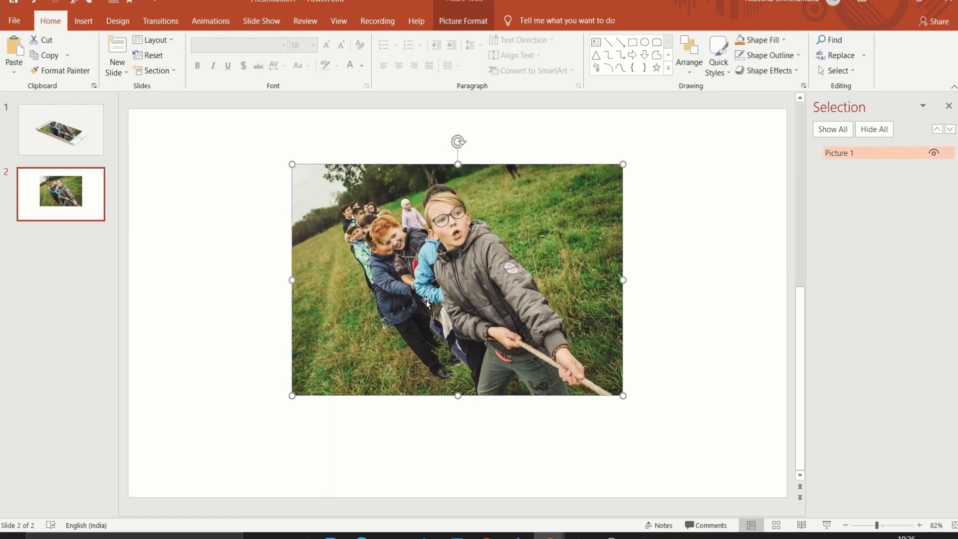
click(463, 23)
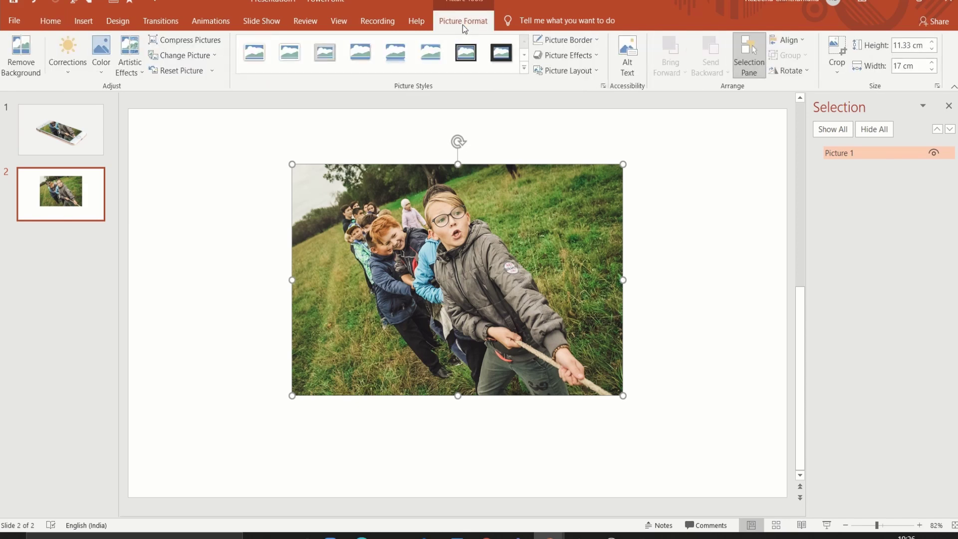
click(838, 54)
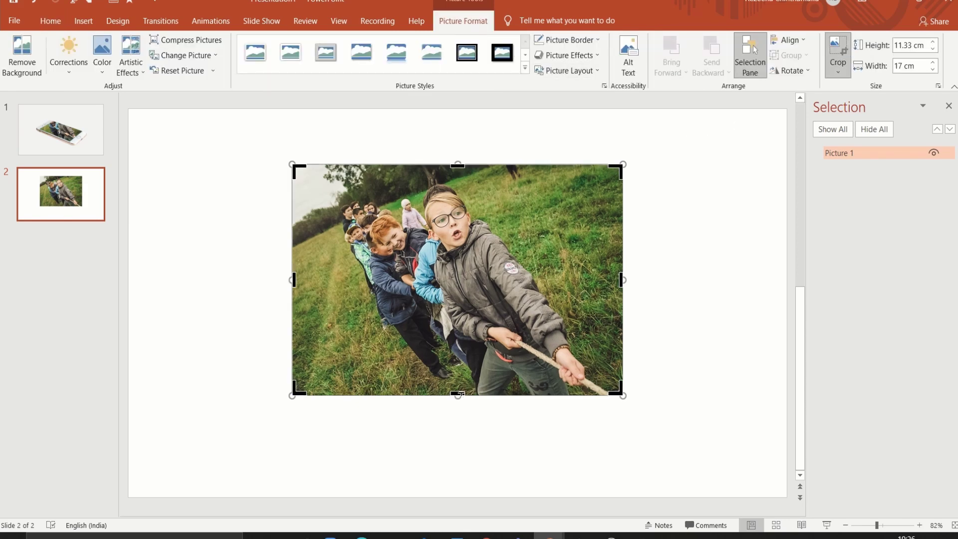
drag(458, 393, 457, 338)
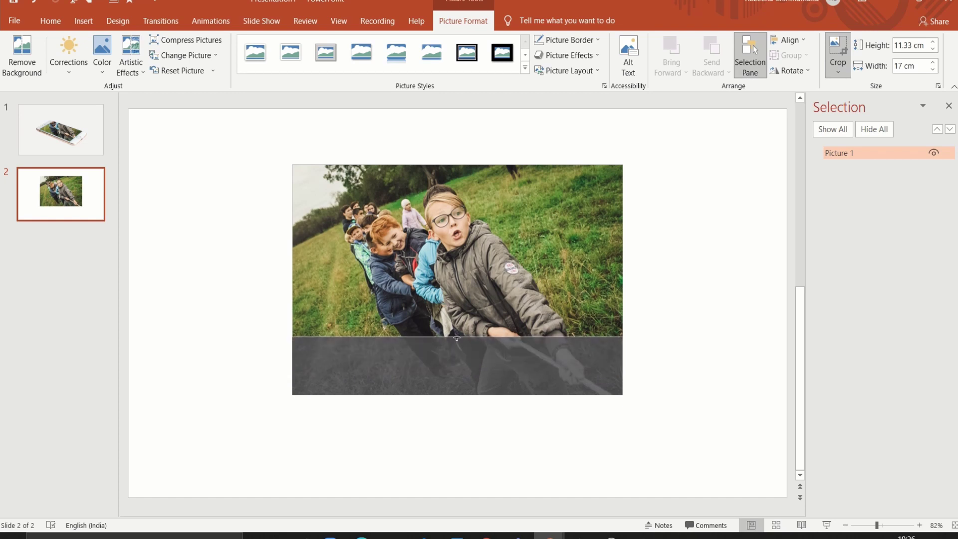
drag(620, 251, 567, 251)
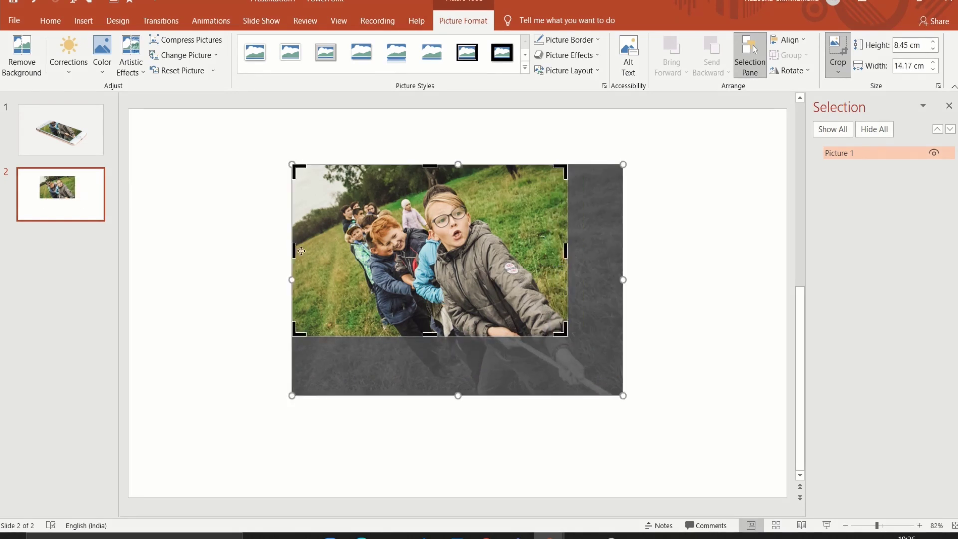
drag(294, 251, 332, 251)
drag(452, 166, 453, 172)
click(839, 55)
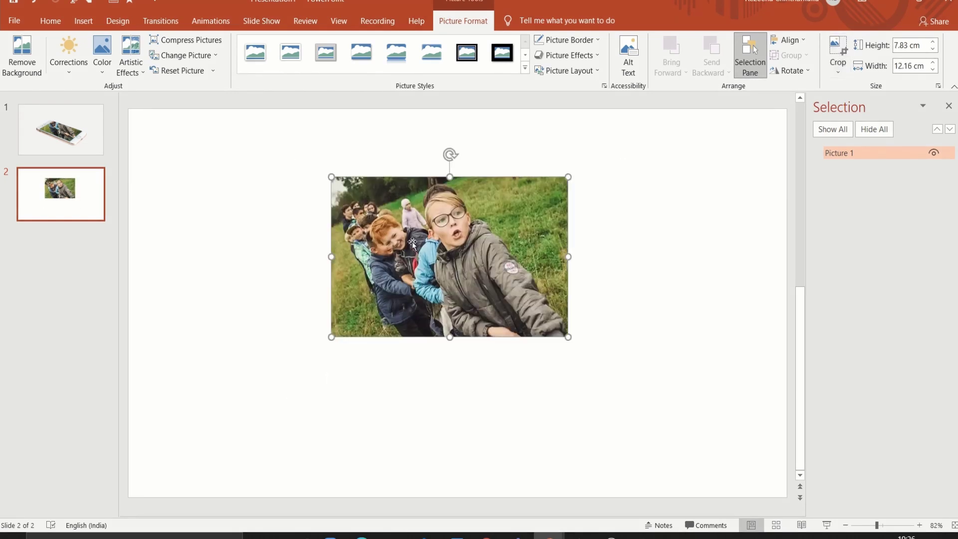
click(22, 55)
click(21, 55)
Step: Mark the kids' lower bodies, the boy's arm, hair, heads and left outline to keep, then keep changes
drag(390, 282, 419, 335)
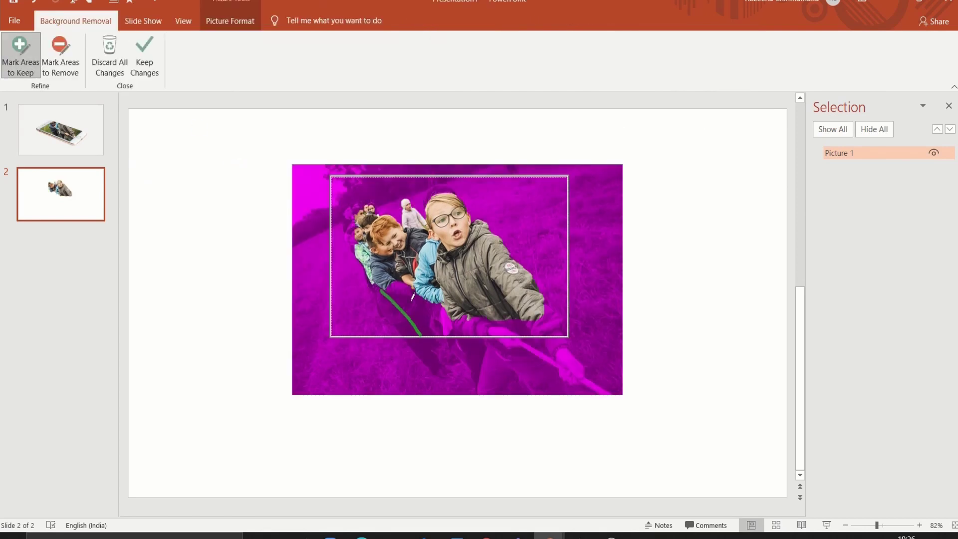
mouse_move(499, 325)
mouse_down()
mouse_move(466, 253)
mouse_move(513, 330)
mouse_move(557, 326)
mouse_up()
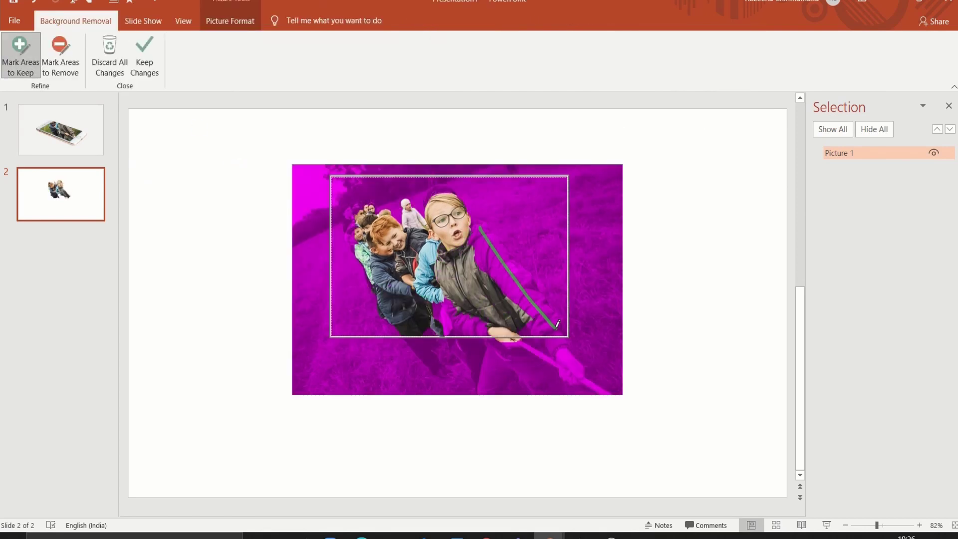
drag(485, 232, 483, 252)
drag(397, 246, 367, 200)
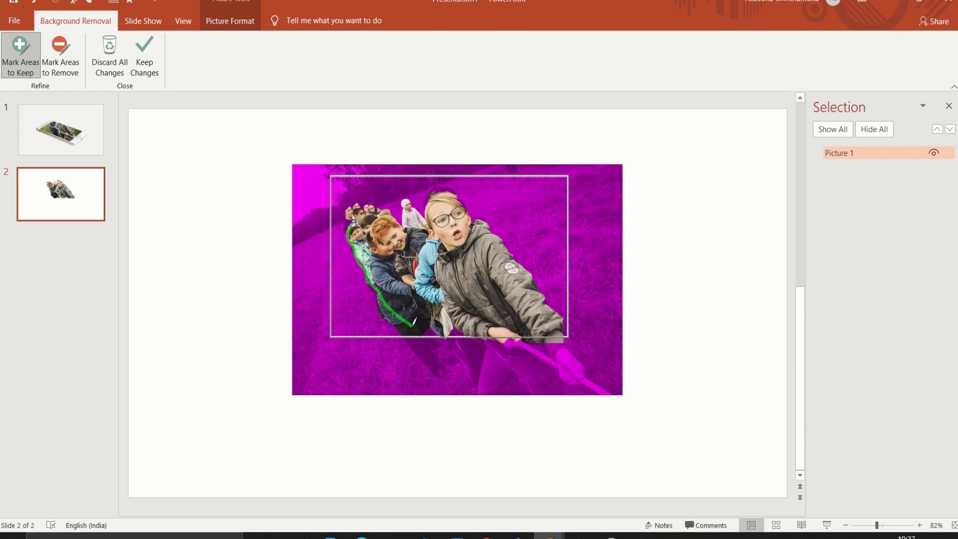
drag(414, 320, 416, 323)
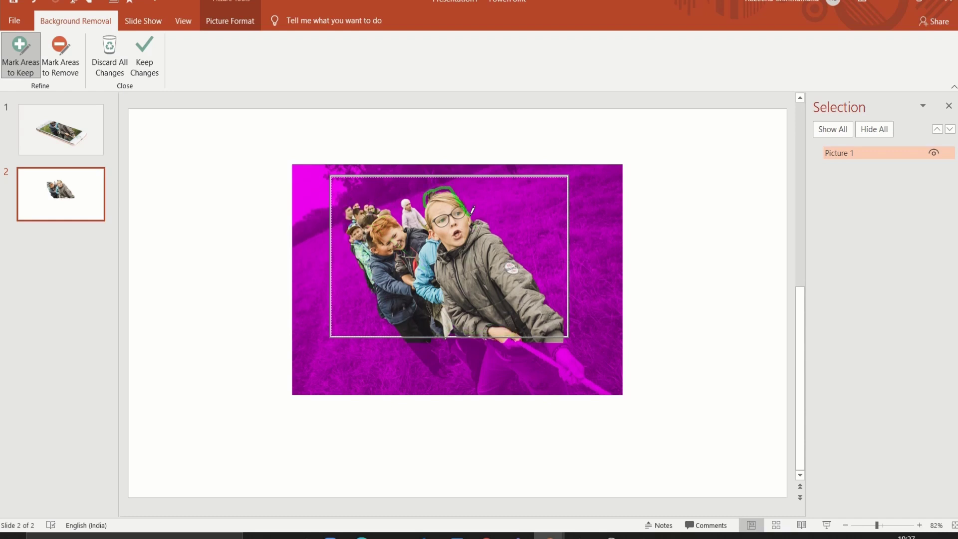
drag(472, 210, 473, 211)
drag(361, 240, 403, 259)
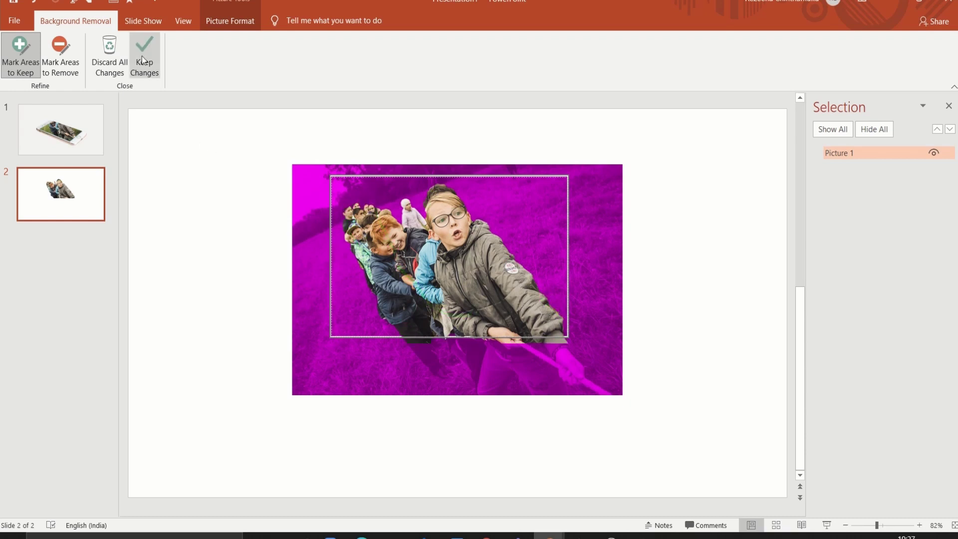
click(143, 56)
Step: Cut the cut-out children from slide 2 and paste them onto slide 1 over the phone
right_click(393, 226)
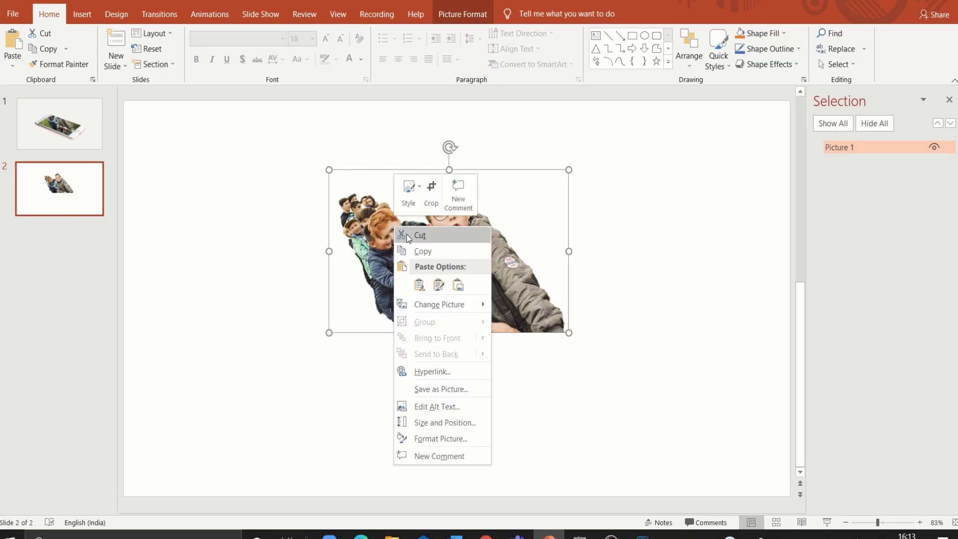
click(409, 236)
click(87, 135)
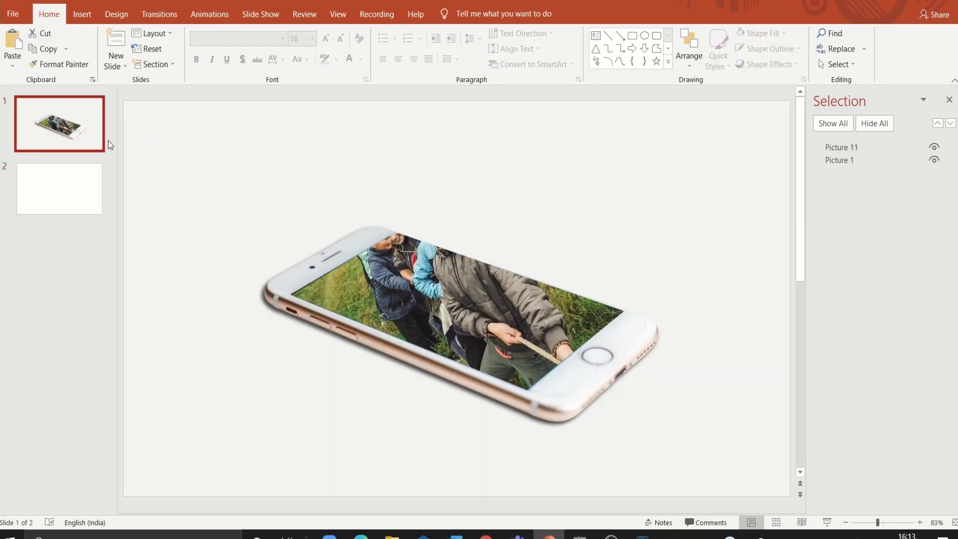
right_click(189, 178)
click(215, 202)
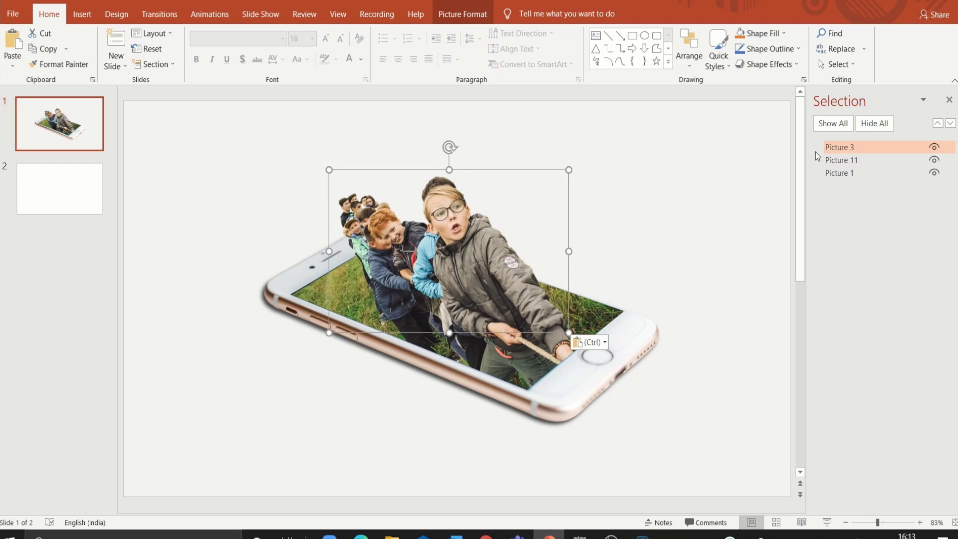
click(950, 103)
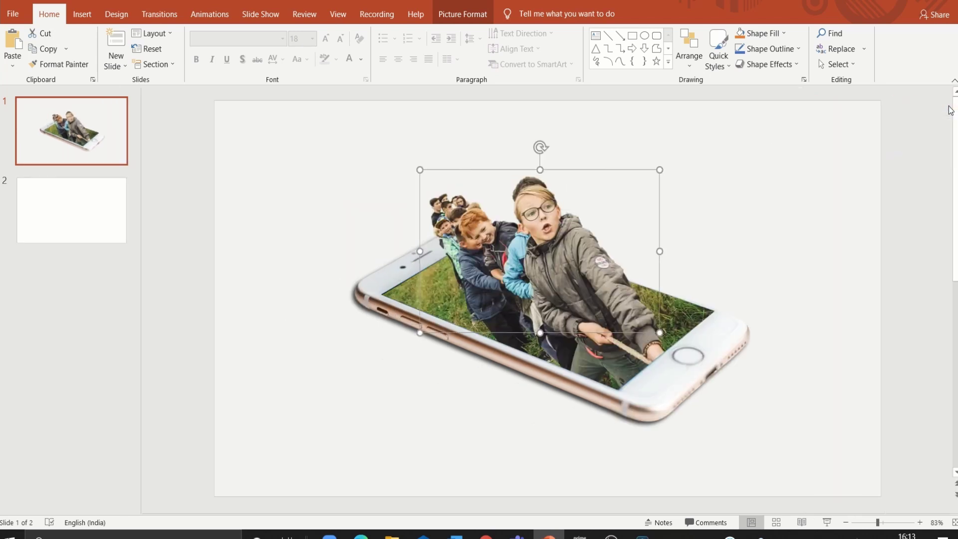
click(474, 15)
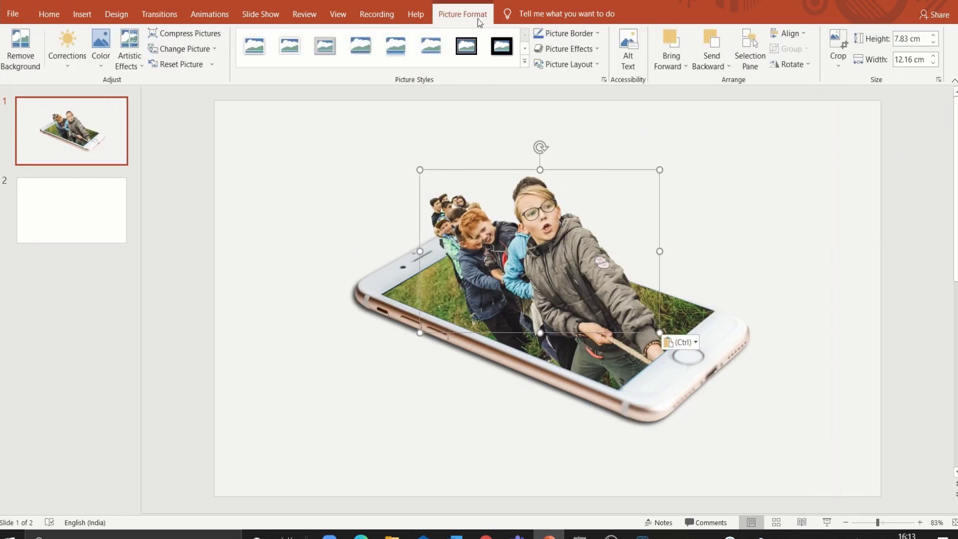
Step: Give the children an outer shadow with 0% transparency, 11 pt distance and 7 pt blur, then play the slideshow
click(604, 80)
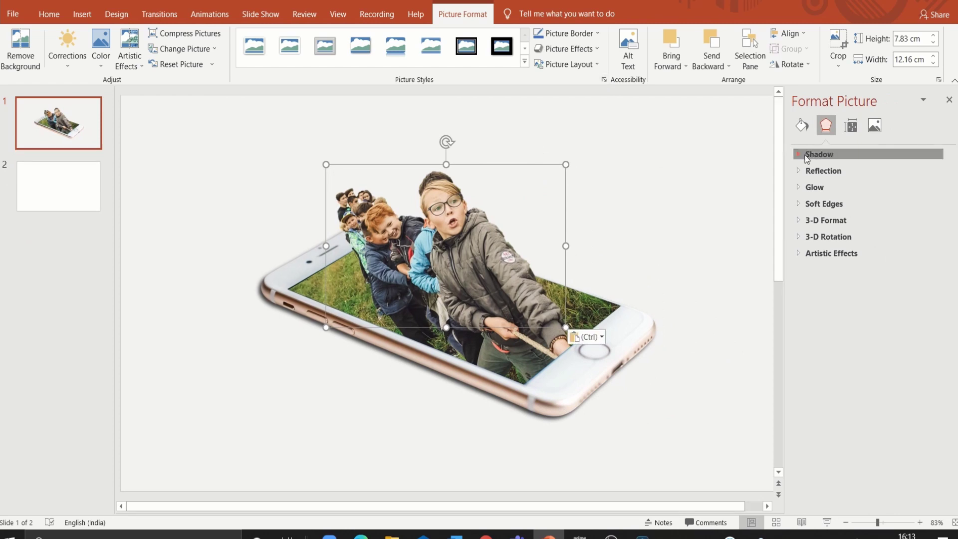
click(818, 155)
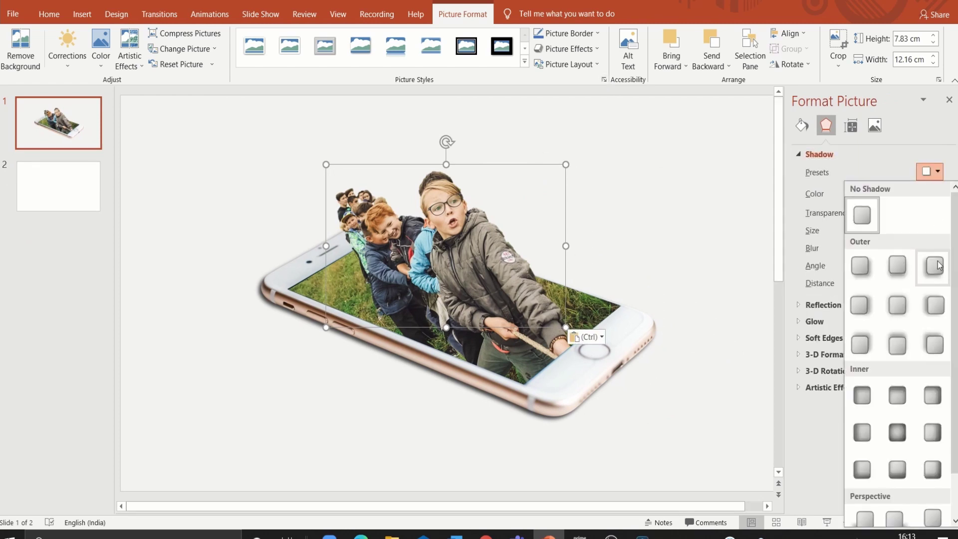
click(867, 268)
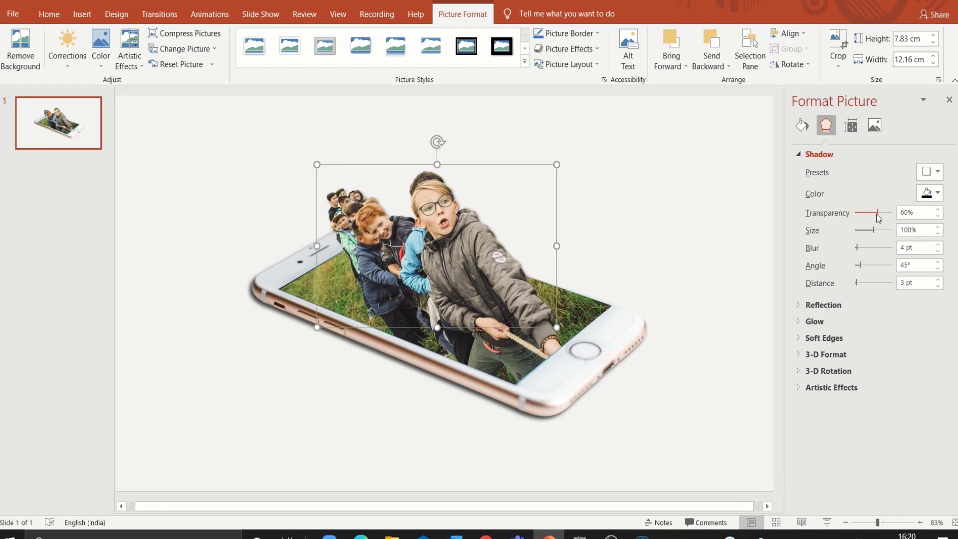
drag(876, 214, 855, 214)
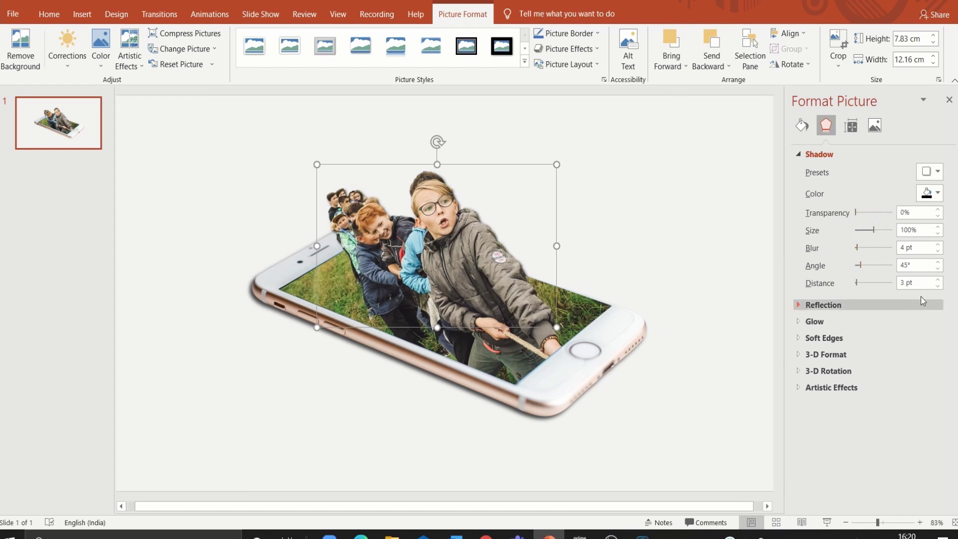
click(938, 280)
click(938, 281)
click(938, 281)
click(938, 280)
click(938, 280)
click(938, 281)
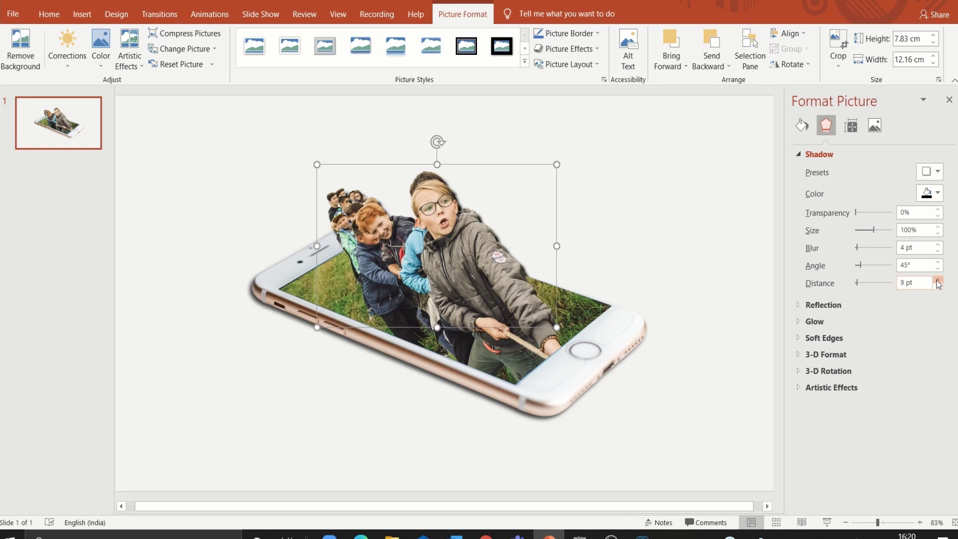
click(938, 280)
click(938, 280)
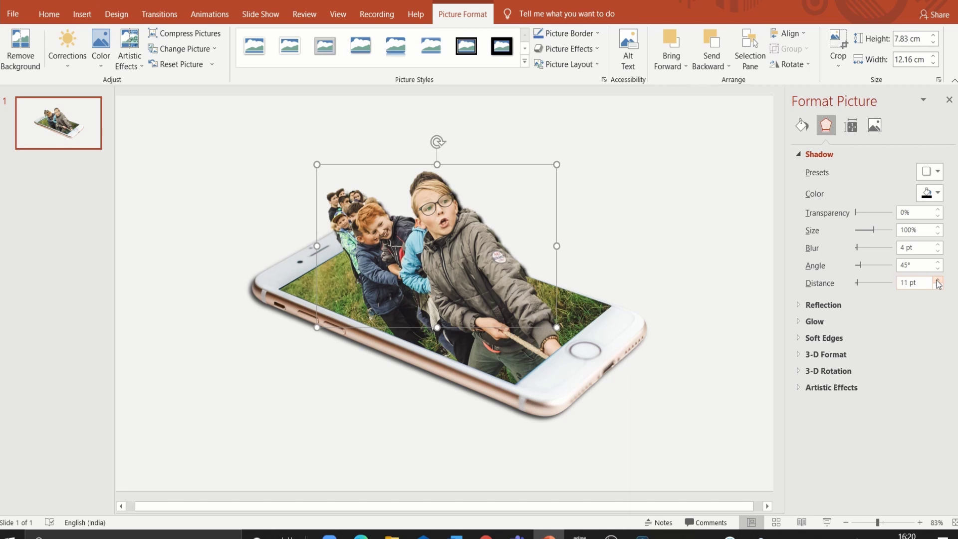
click(939, 245)
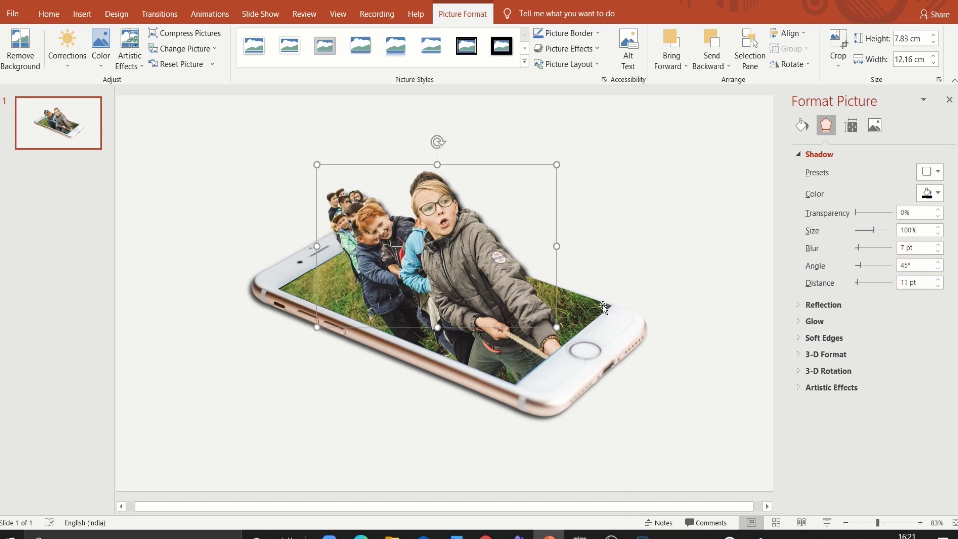
key(F5)
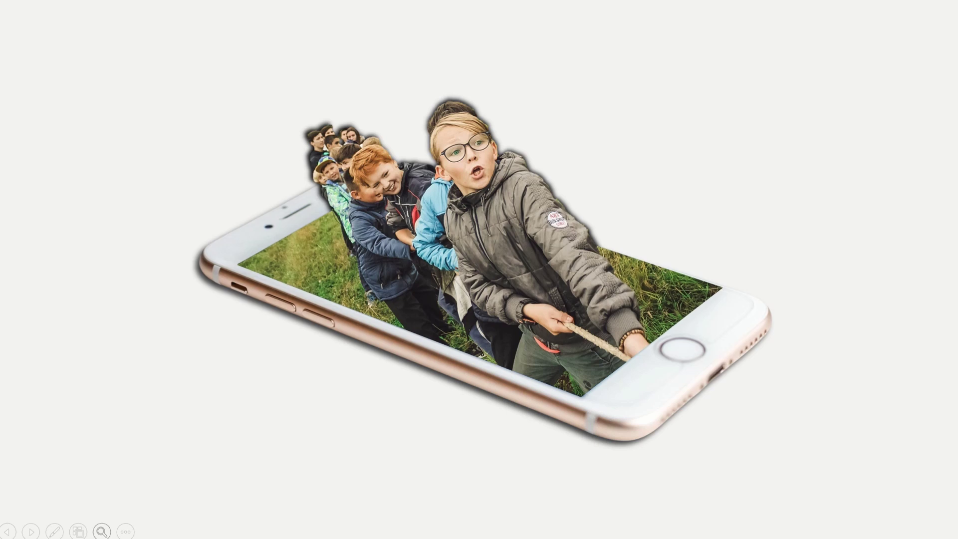